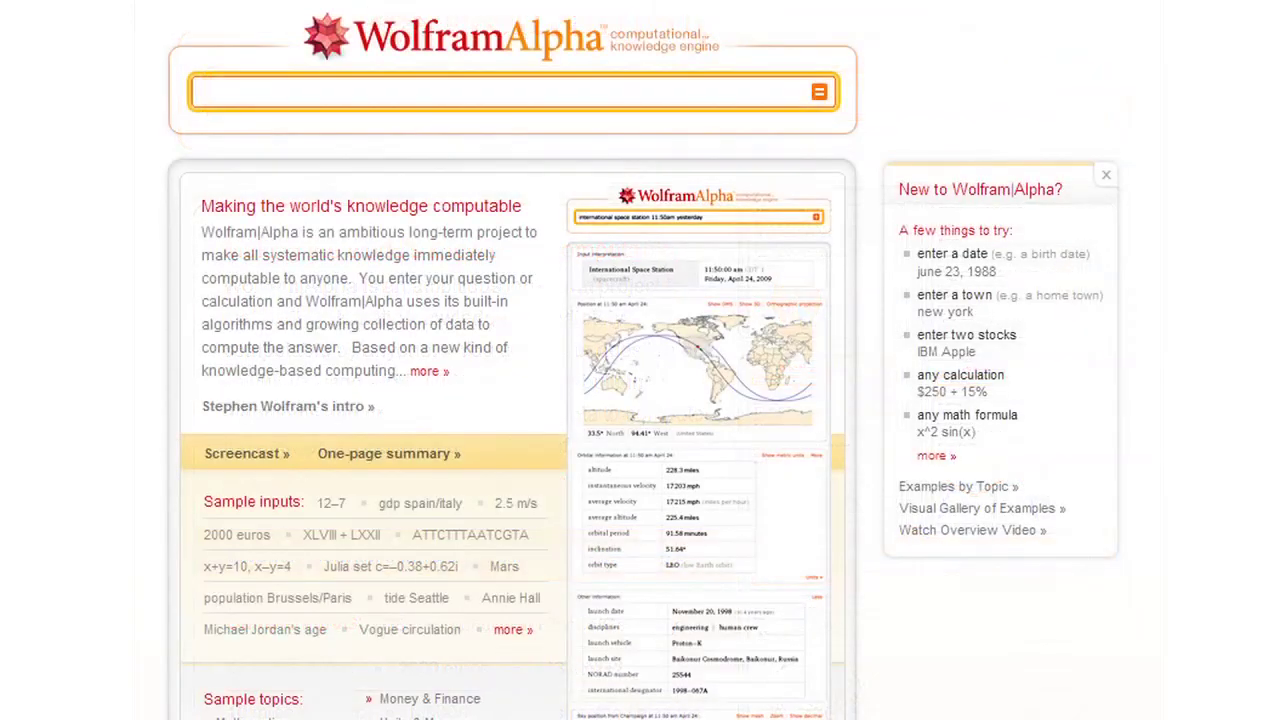
Step: Compute 2+2, then get the indefinite integral of x^2 sin^3 x with its plots
text(2+2)
key(Return)
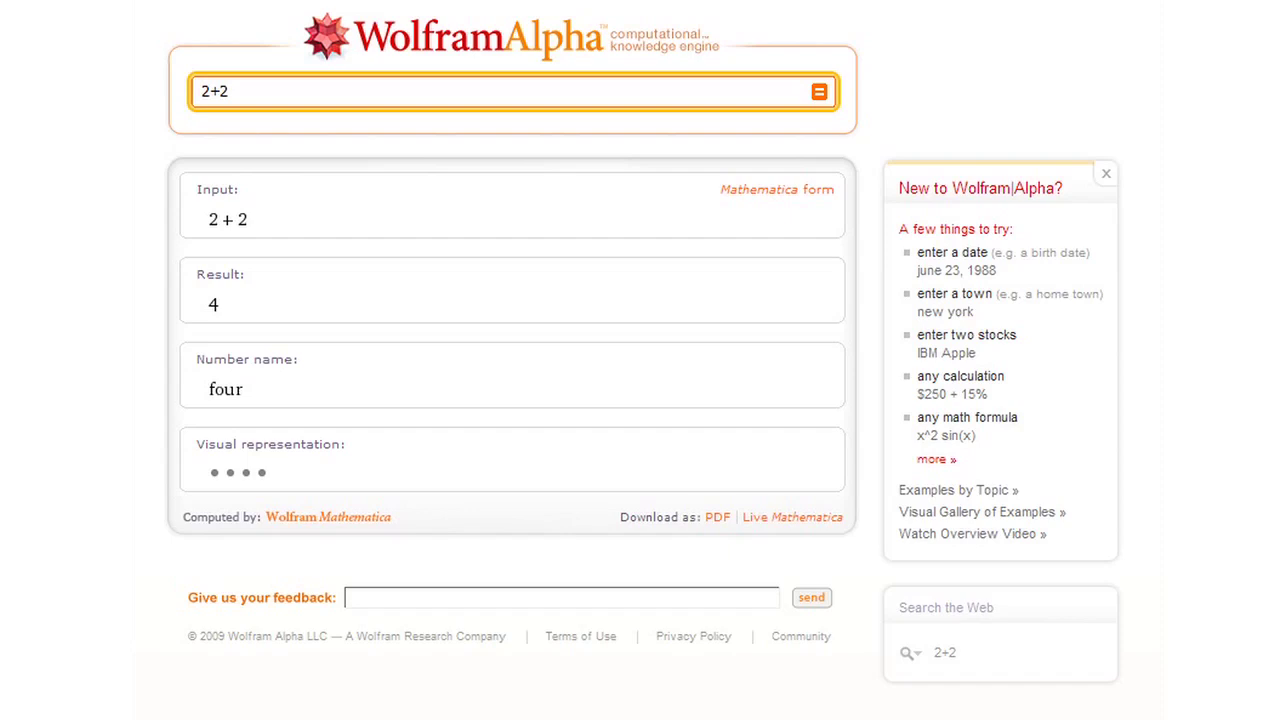
text(integrate x^2 sin^3 x)
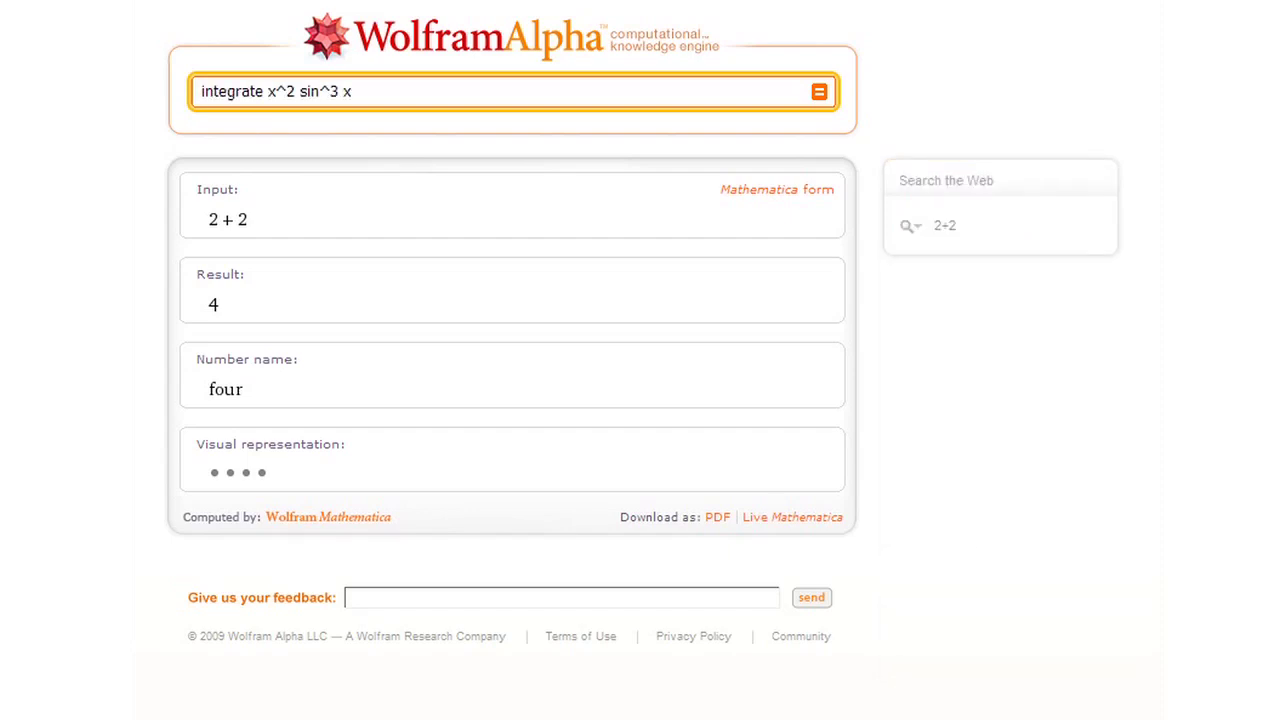
text( dx)
key(Return)
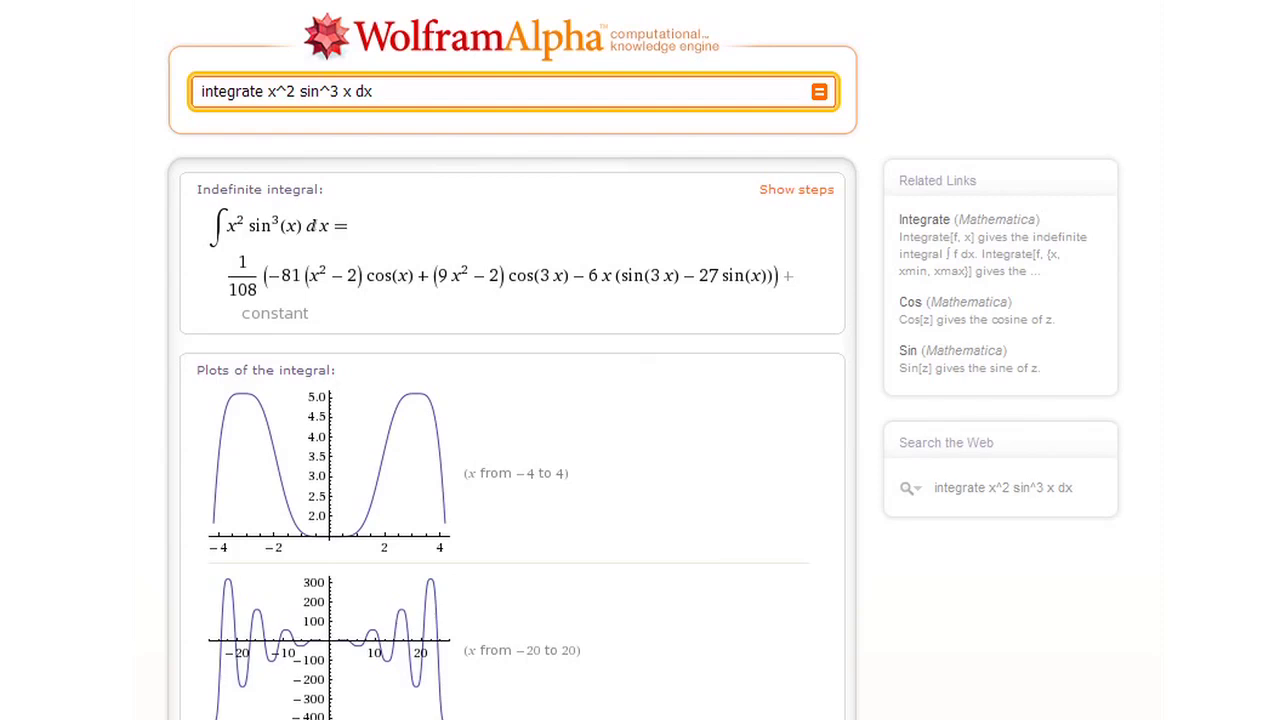
key(ctrl+a)
Step: Look up France's GDP as 'gdp france', then as 'what is the gdp of france?'
text(gdp franc)
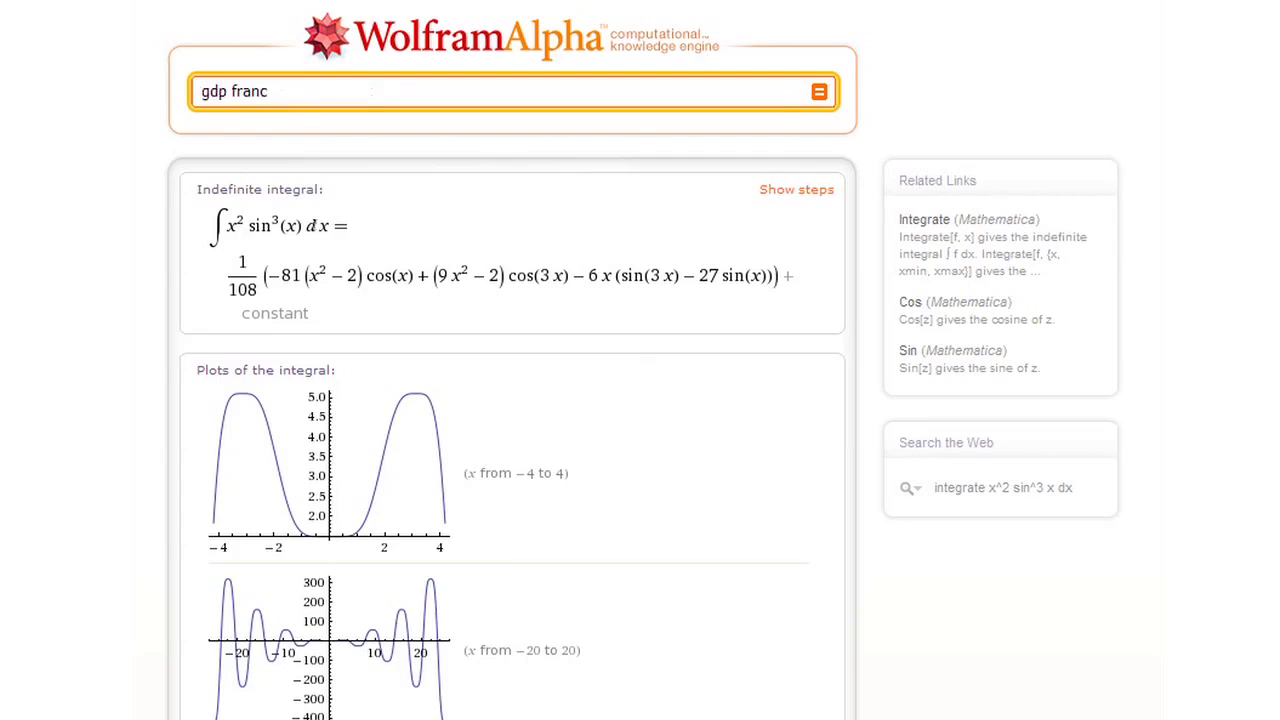
text(e)
key(Return)
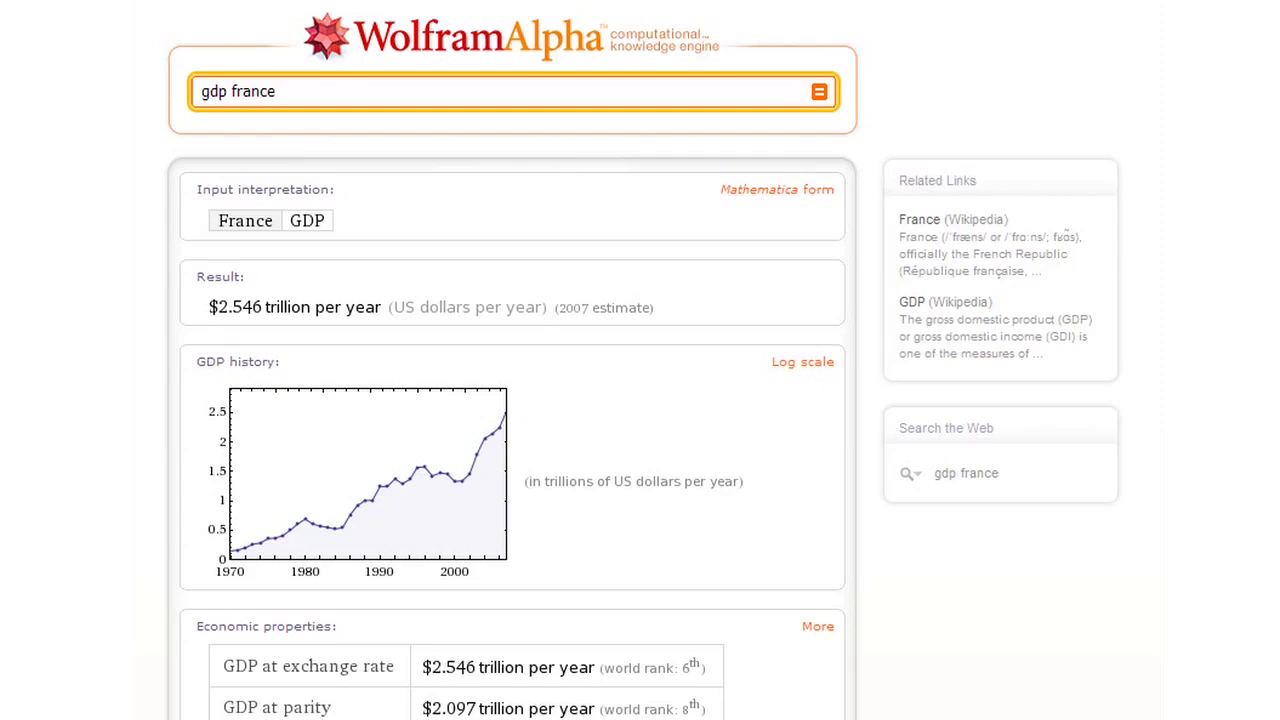
key(ctrl+a)
text(what is the g)
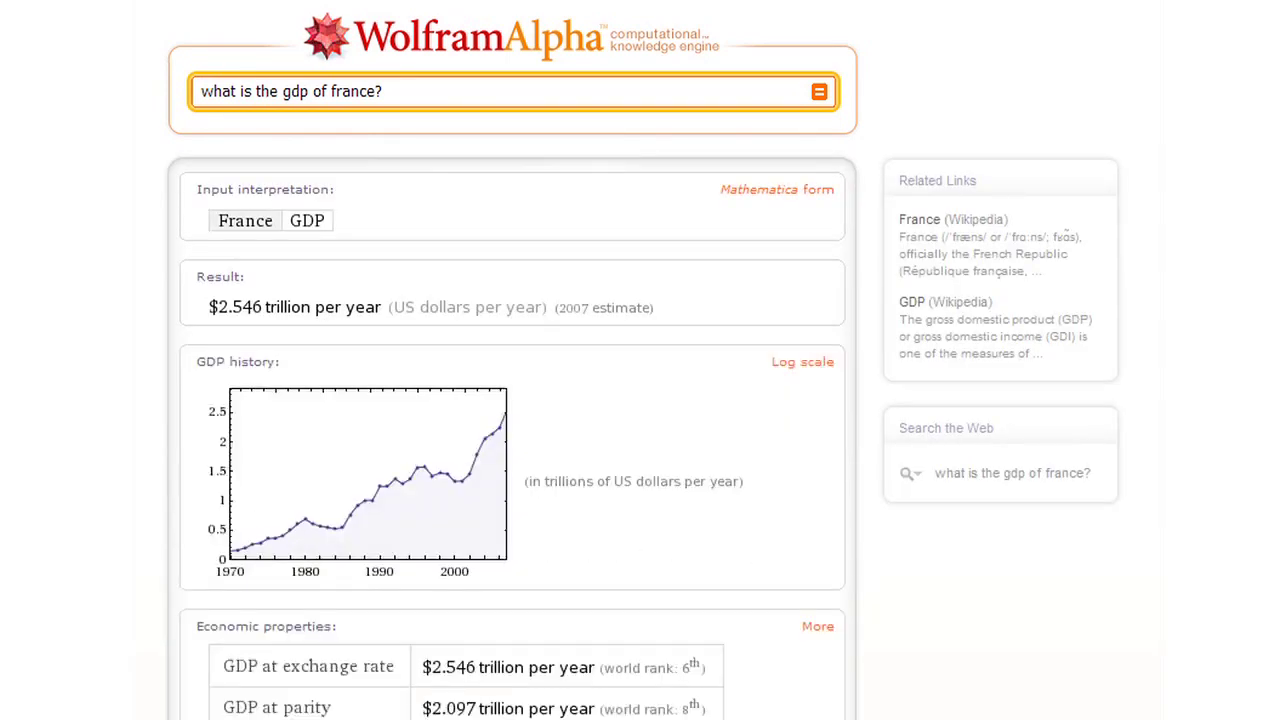
Step: Compare France's GDP with Italy's: ratio 1.215 with history since 1970
key(ctrl+a)
text(what)
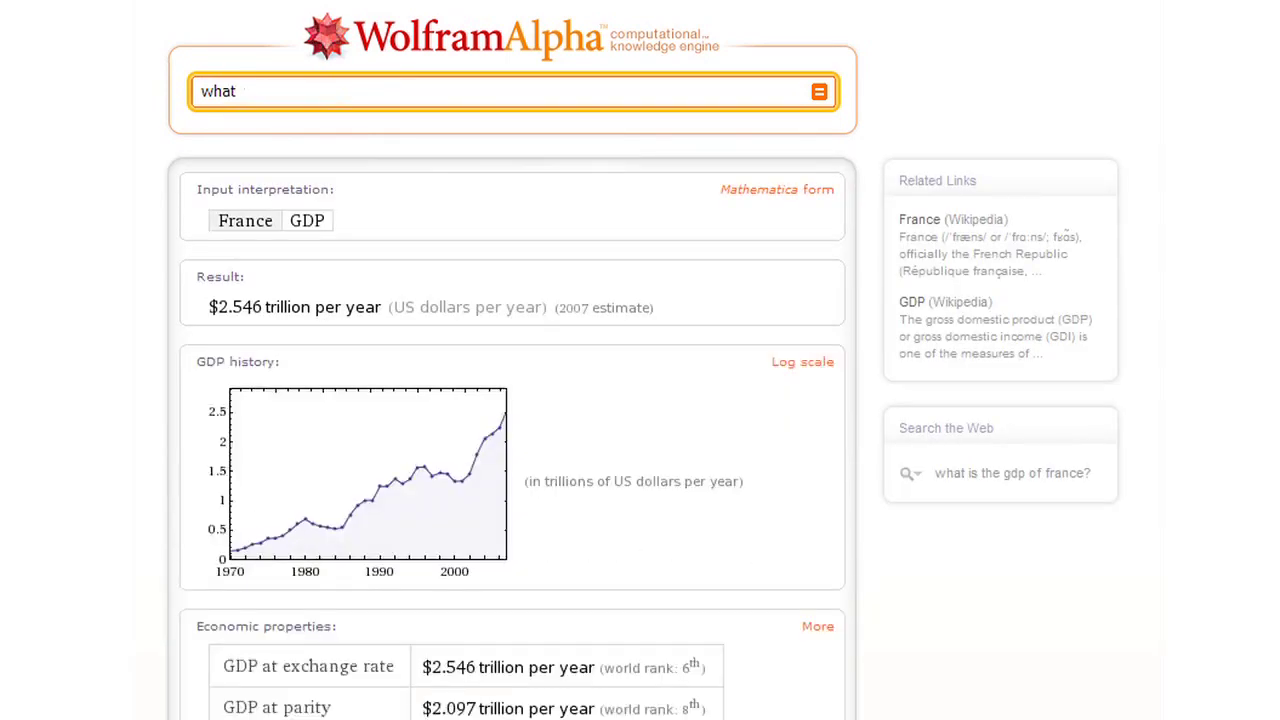
text( is the gdp of france / )
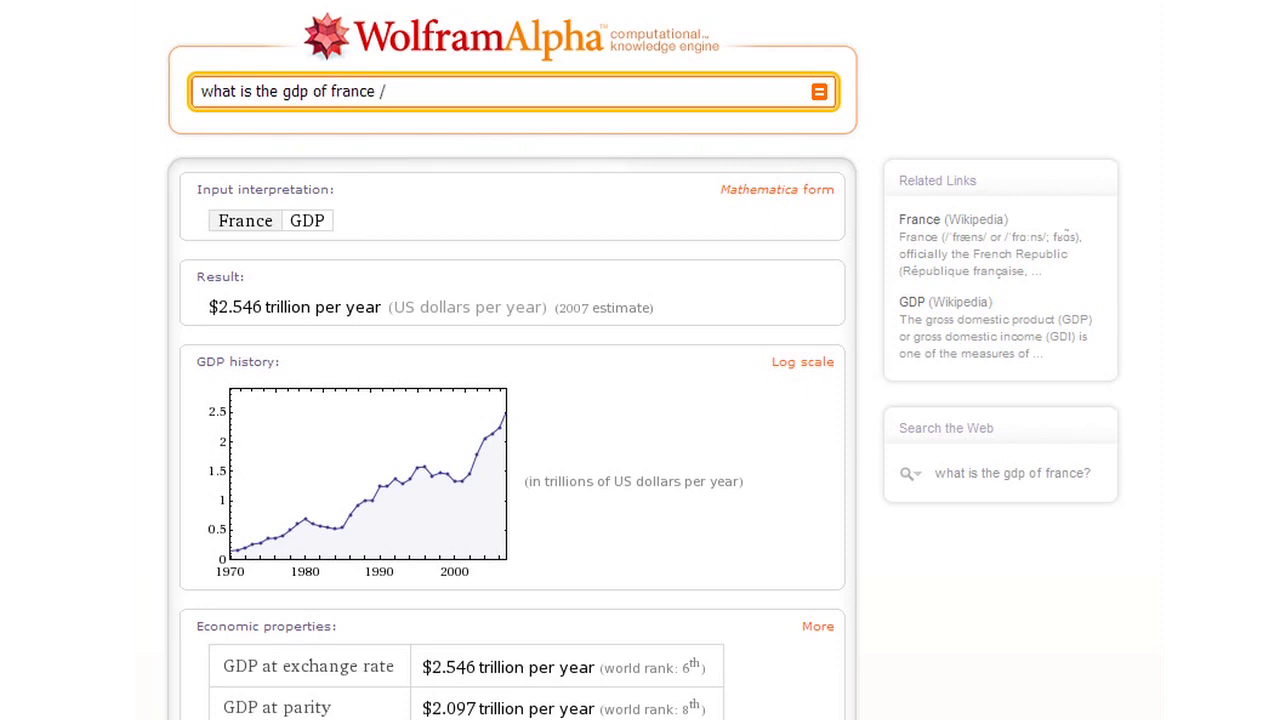
text(italy)
key(Return)
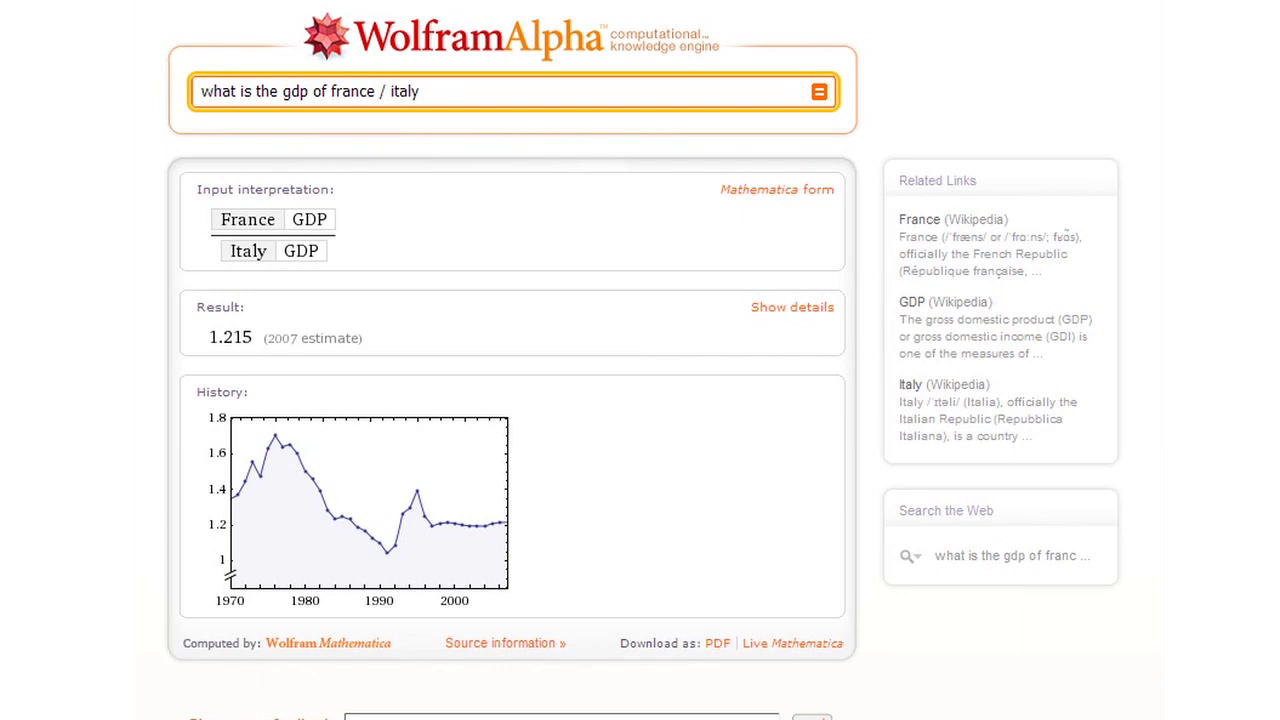
key(ctrl+a)
text(internet users in)
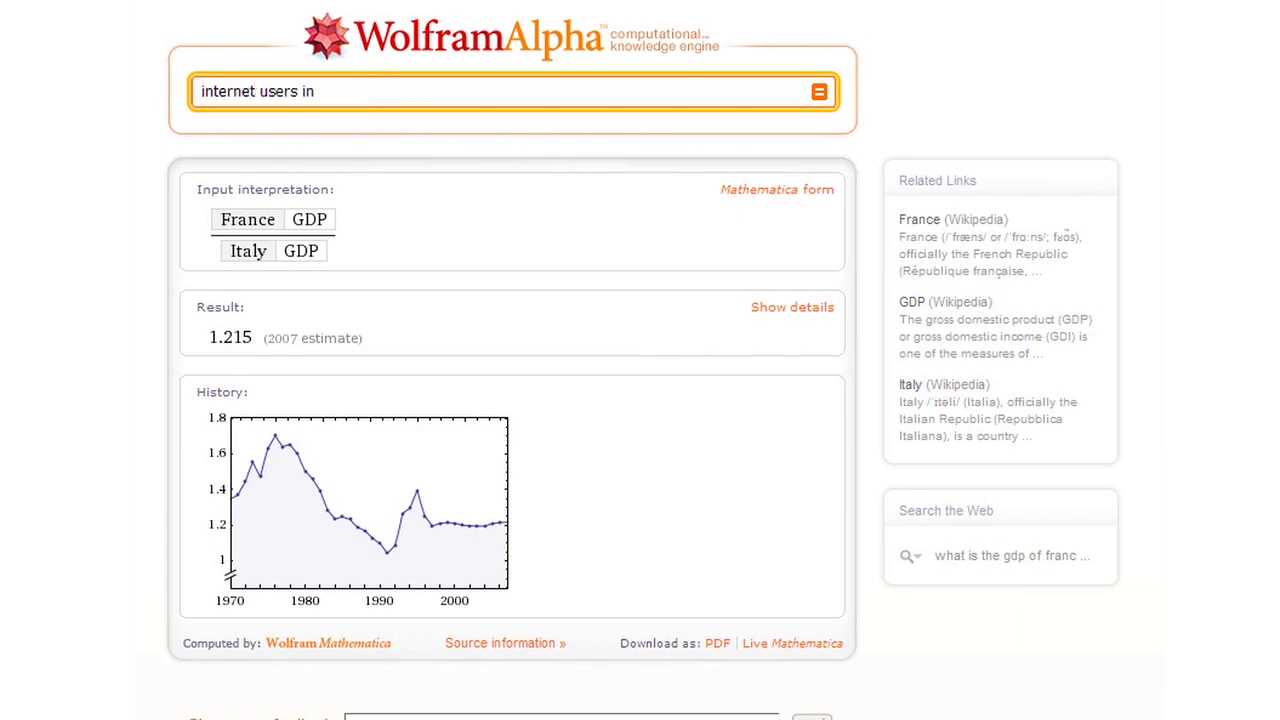
text( europe)
Step: Run the internet users in Europe query, then browse Springfield, Massachusetts facts and the other Springfields list
key(Return)
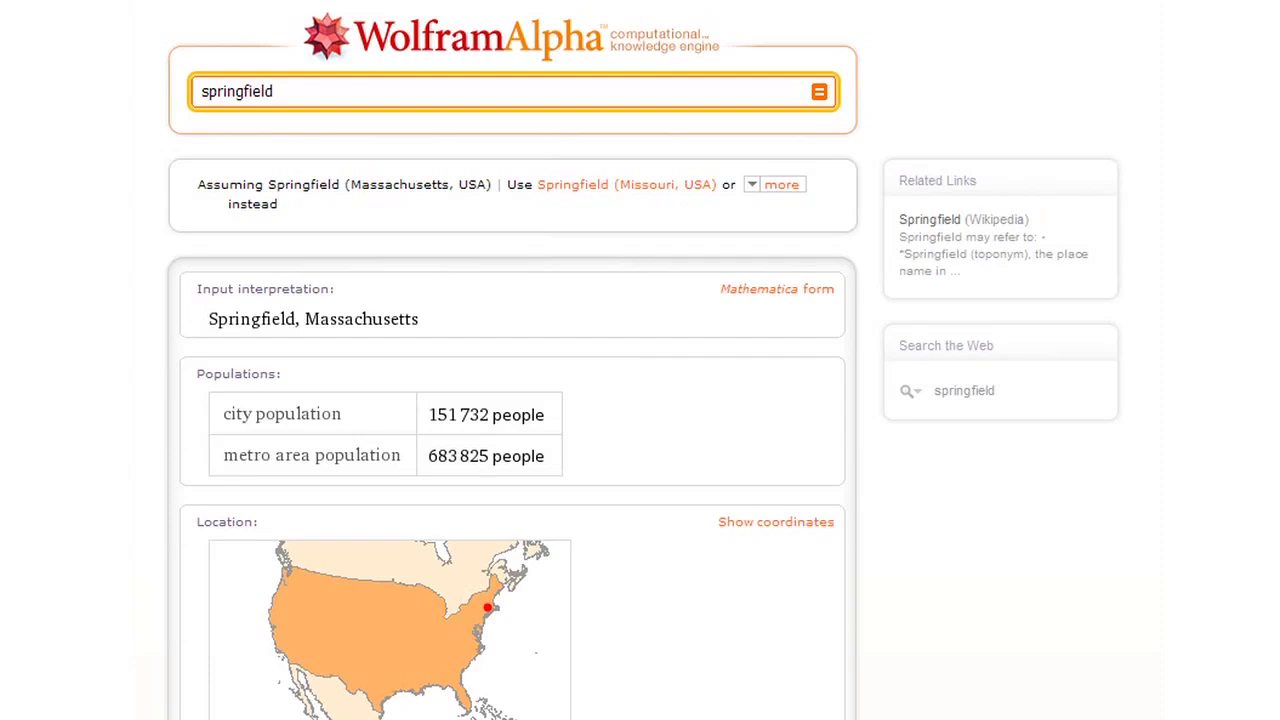
click(785, 186)
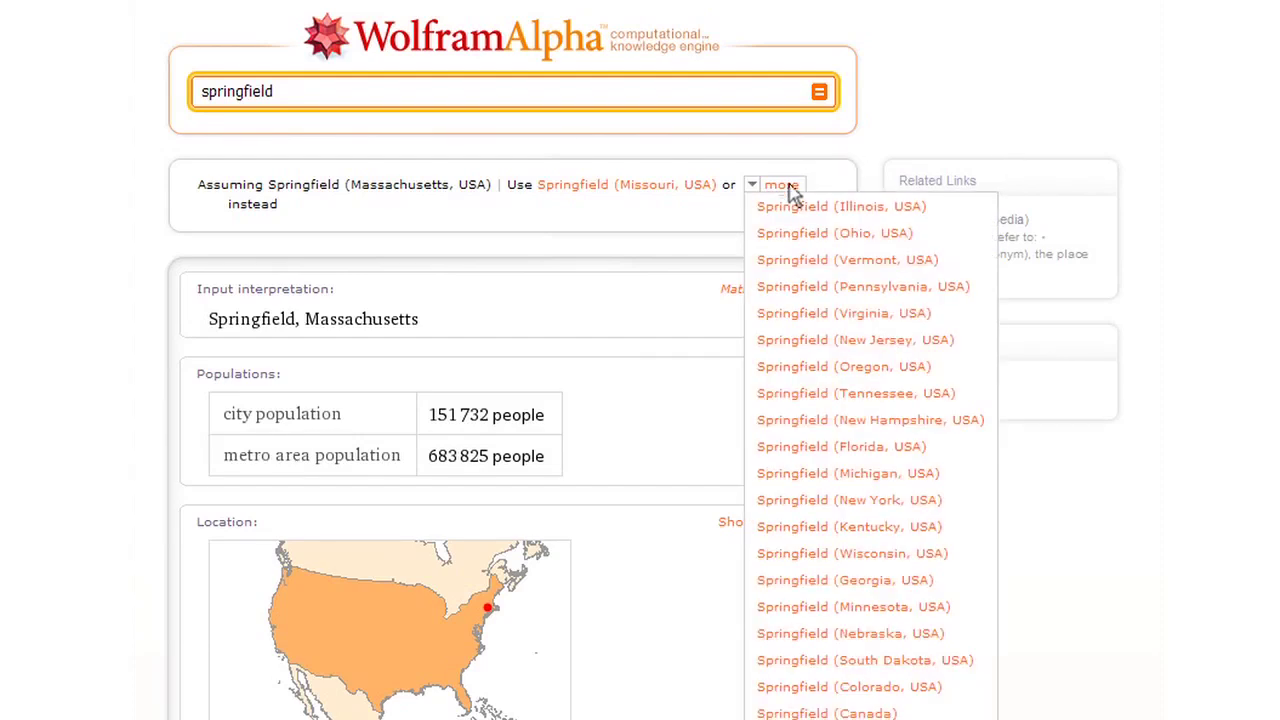
click(792, 190)
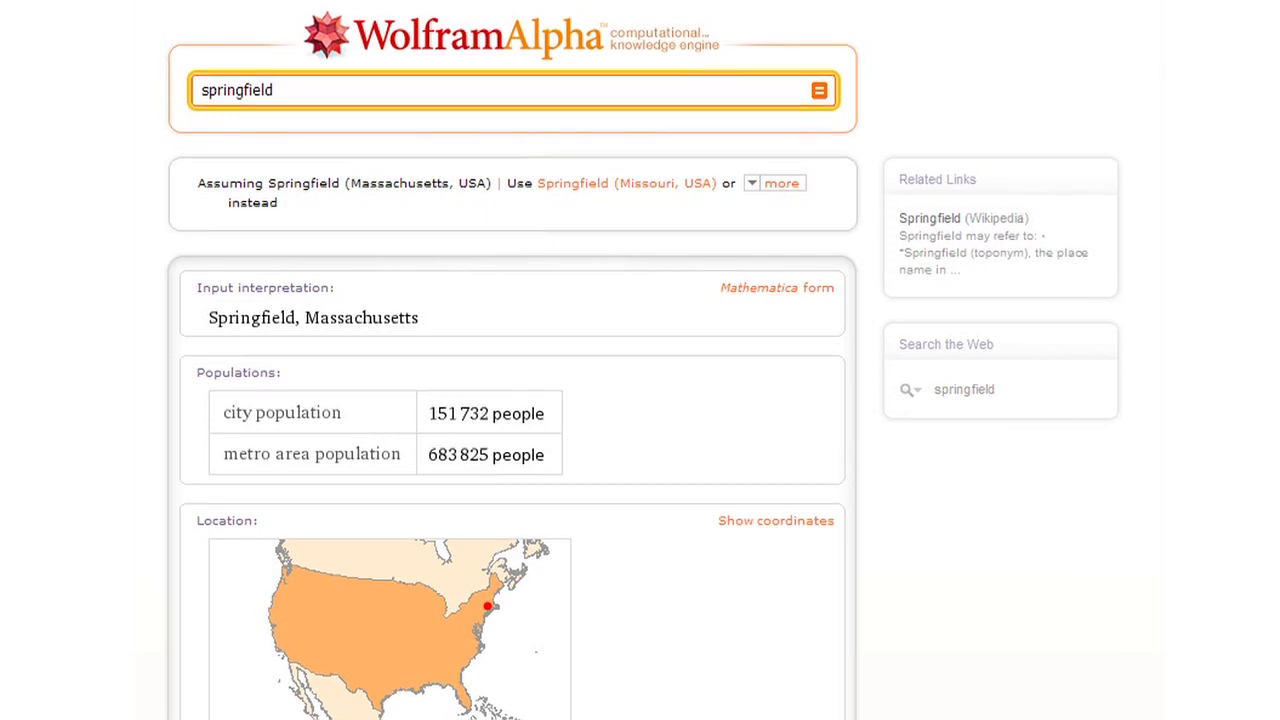
scroll(644, 360, down, 3)
scroll(644, 360, down, 2)
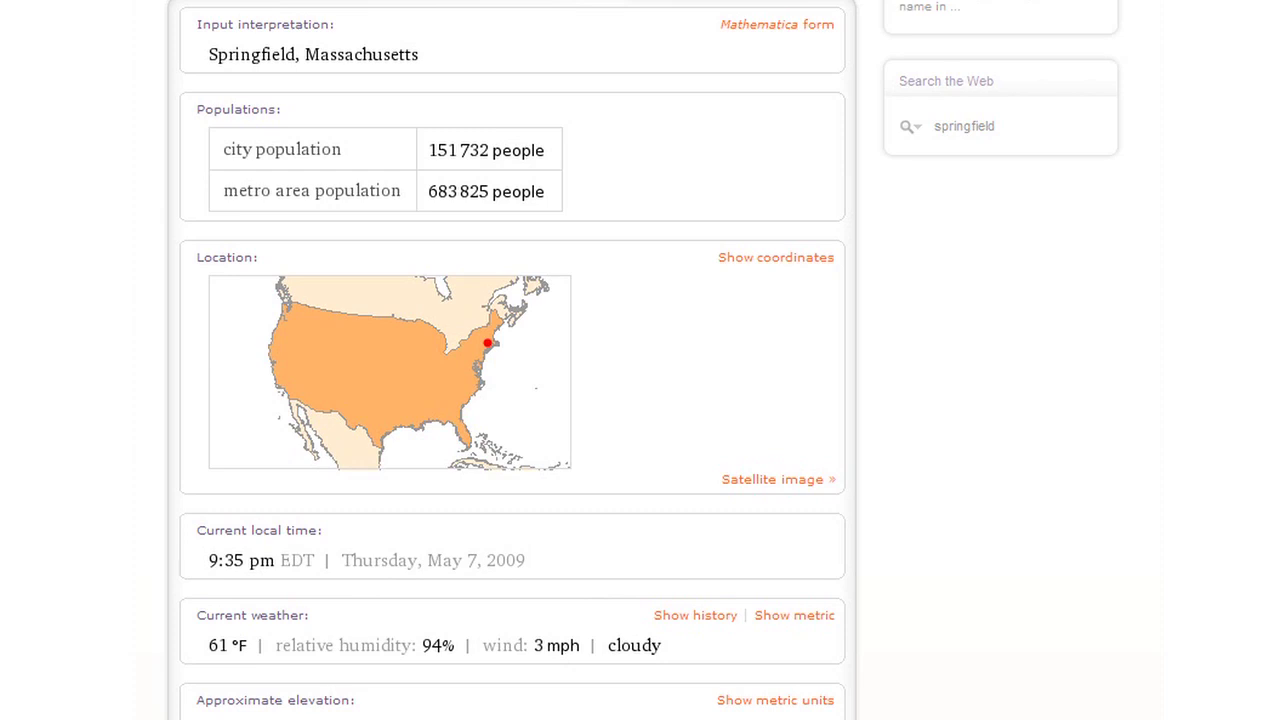
scroll(957, 708, down, 1)
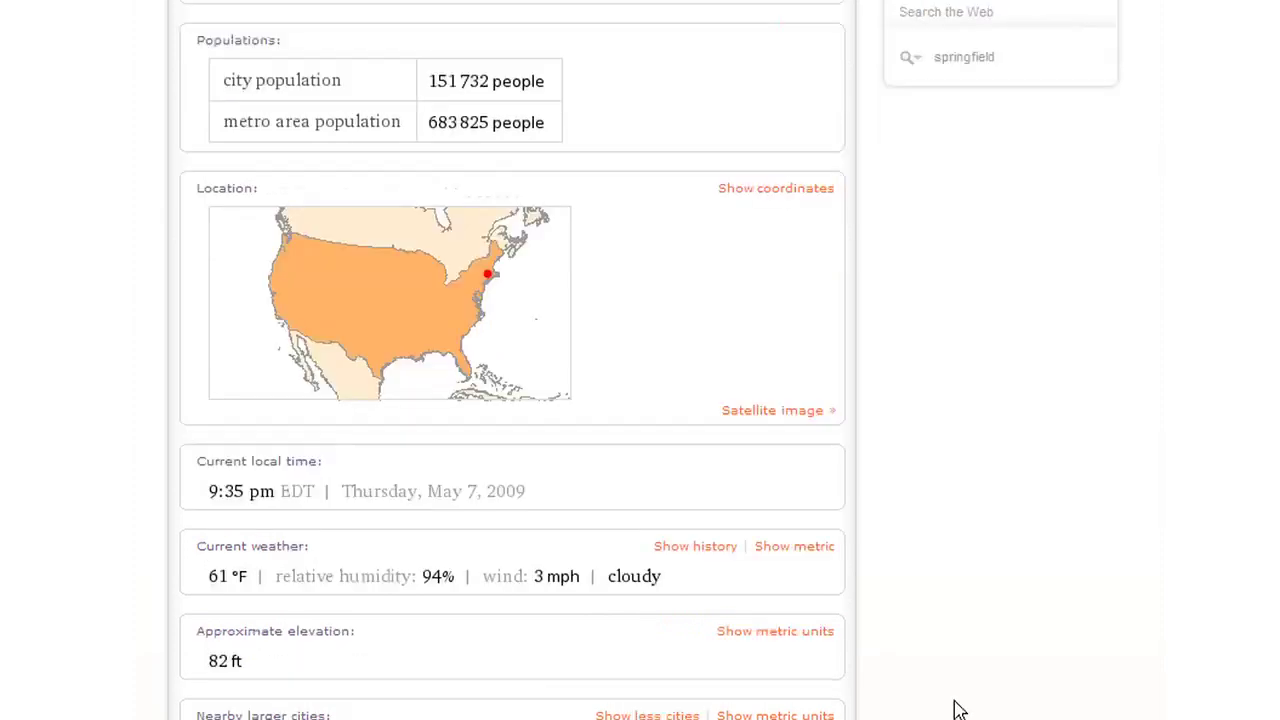
scroll(957, 708, down, 2)
scroll(955, 708, down, 1)
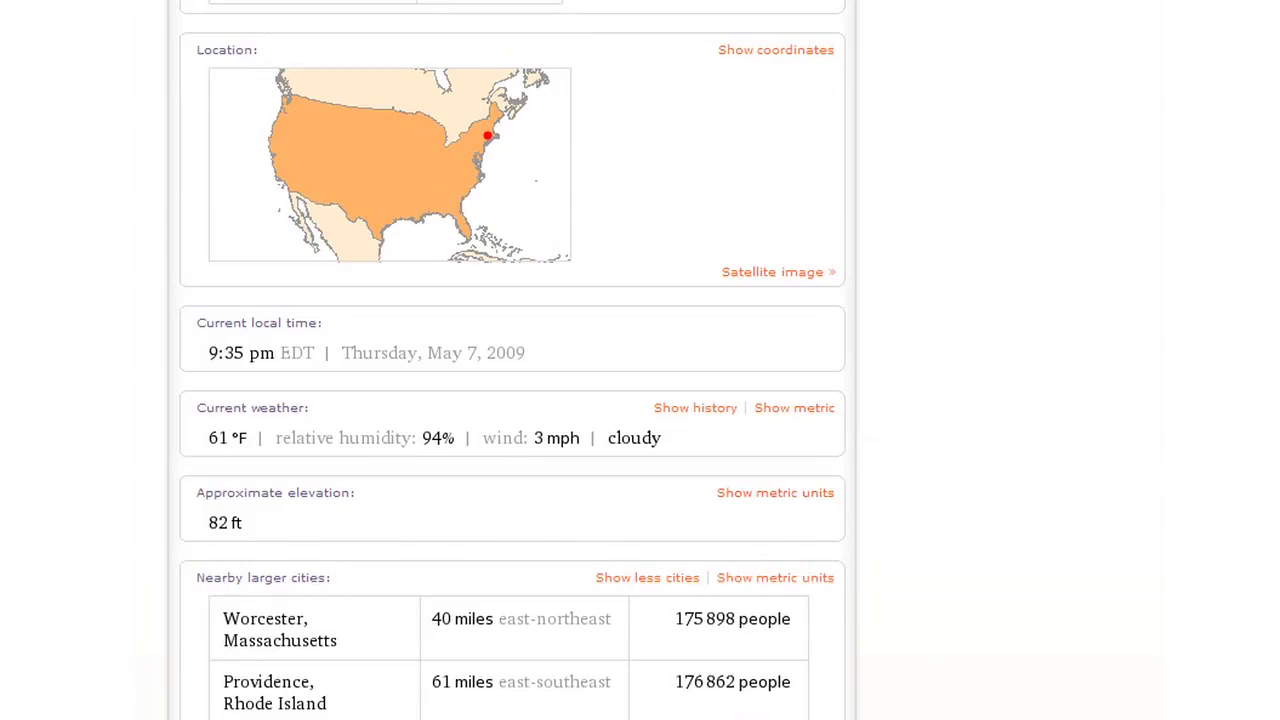
Step: Show Springfield weather with temperature history set to the last 10 years
text(weather springfi)
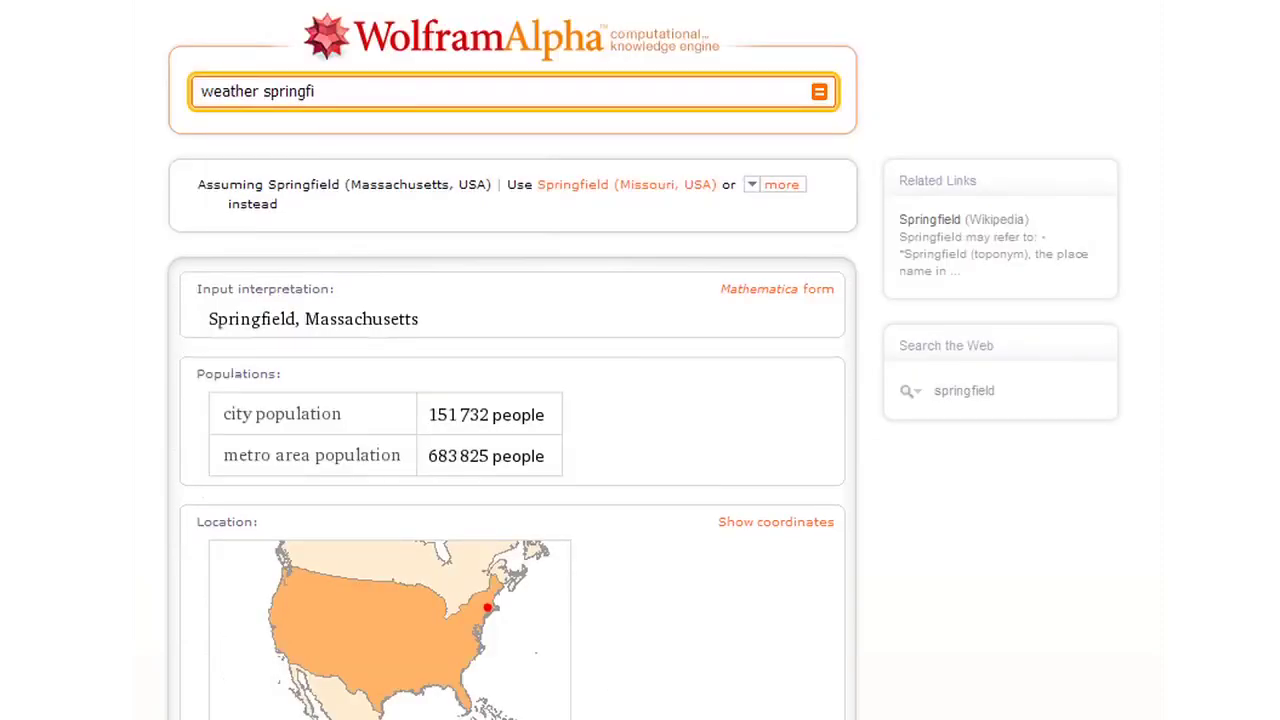
text(eld)
key(Return)
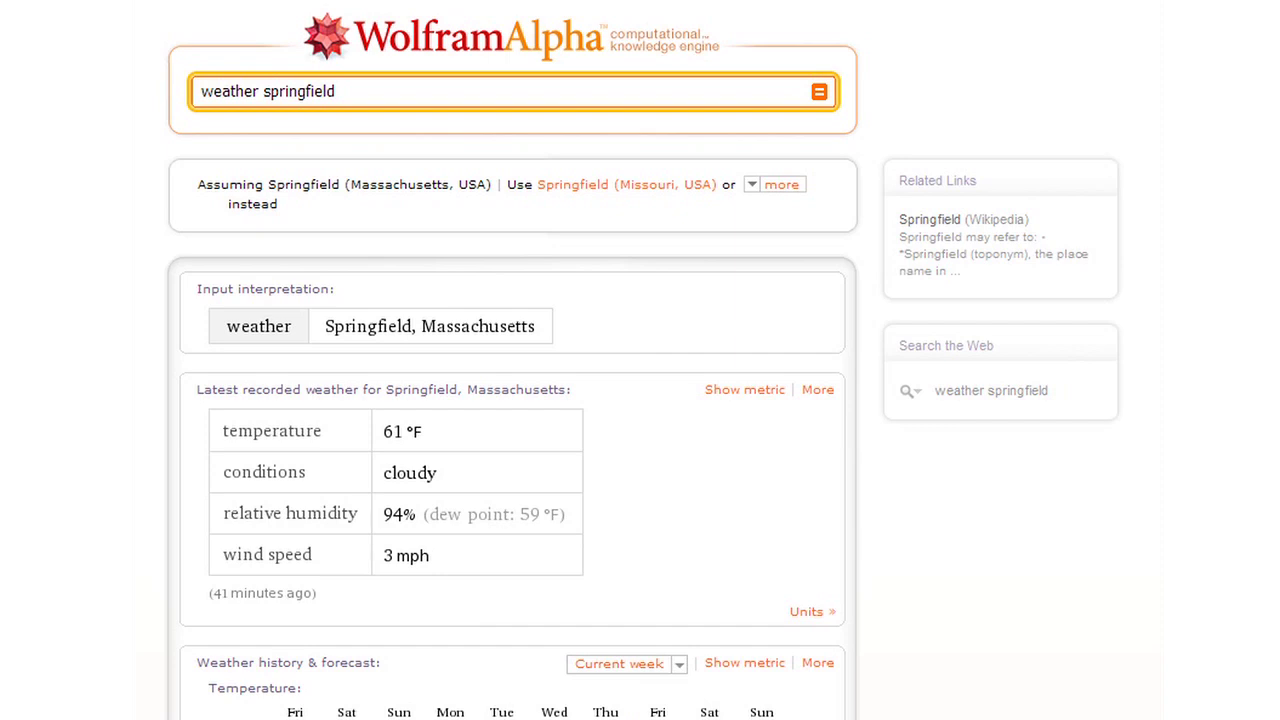
scroll(640, 400, down, 3)
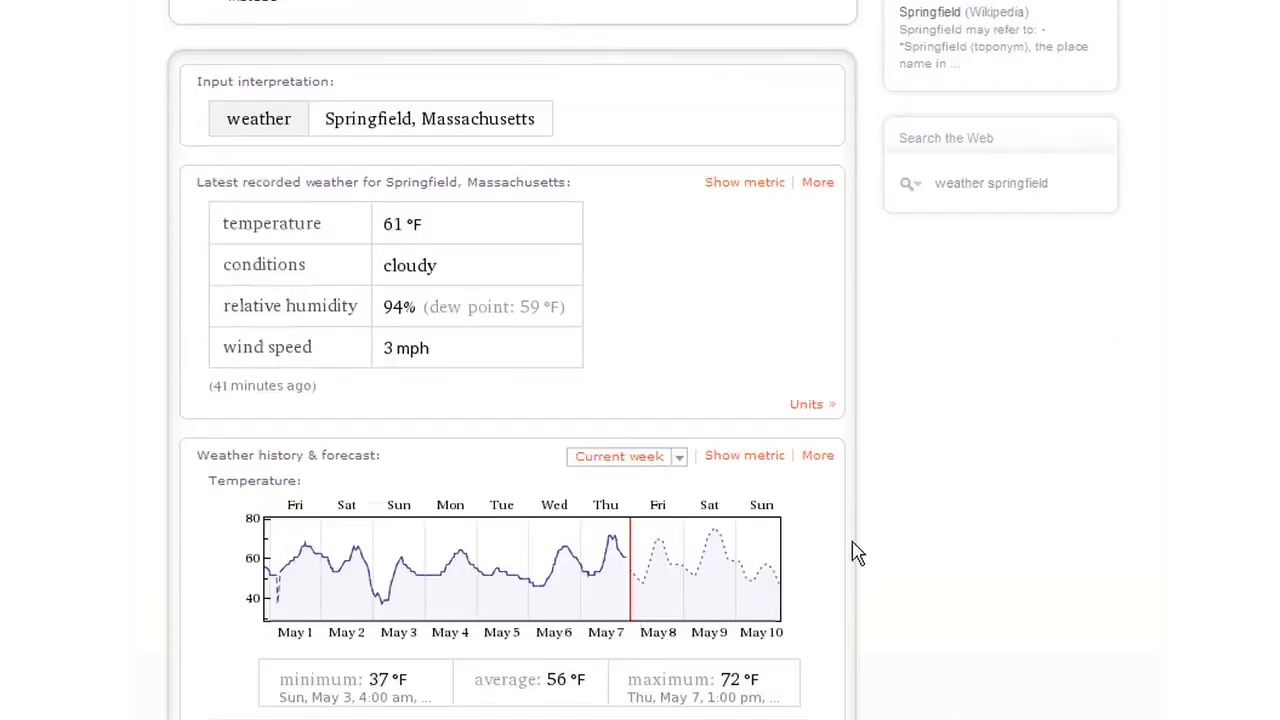
click(598, 456)
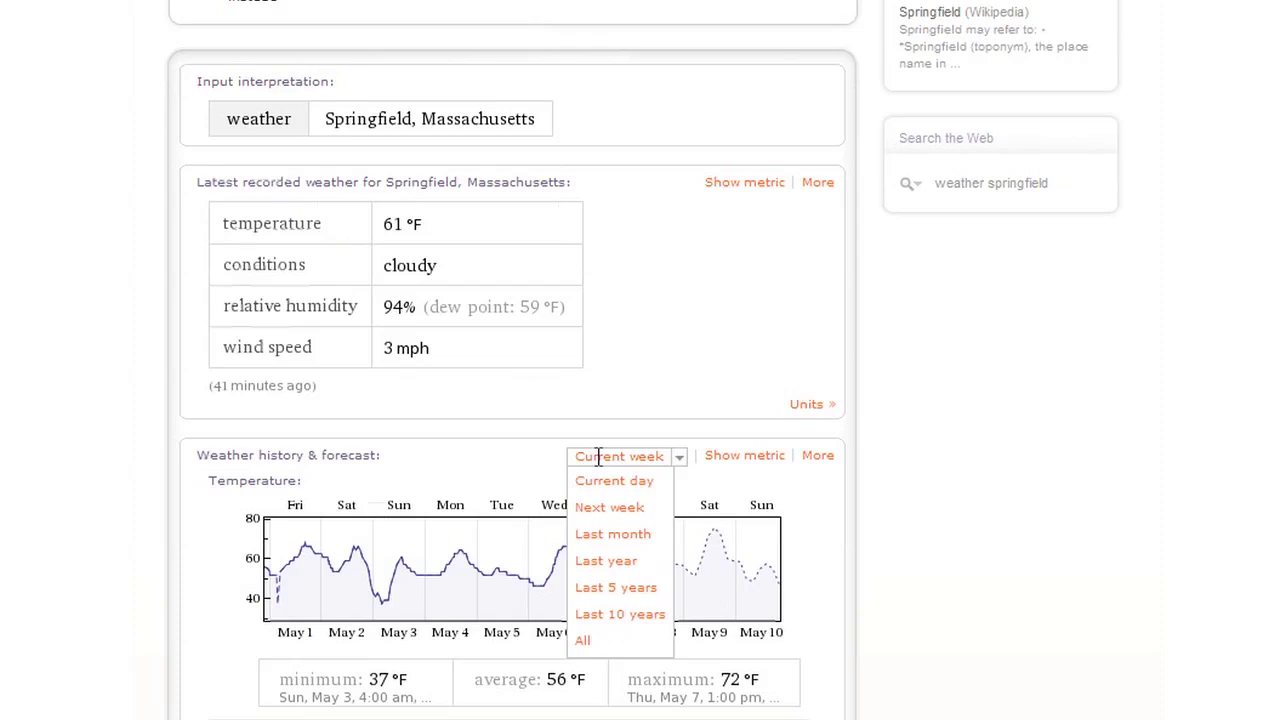
click(607, 616)
click(607, 622)
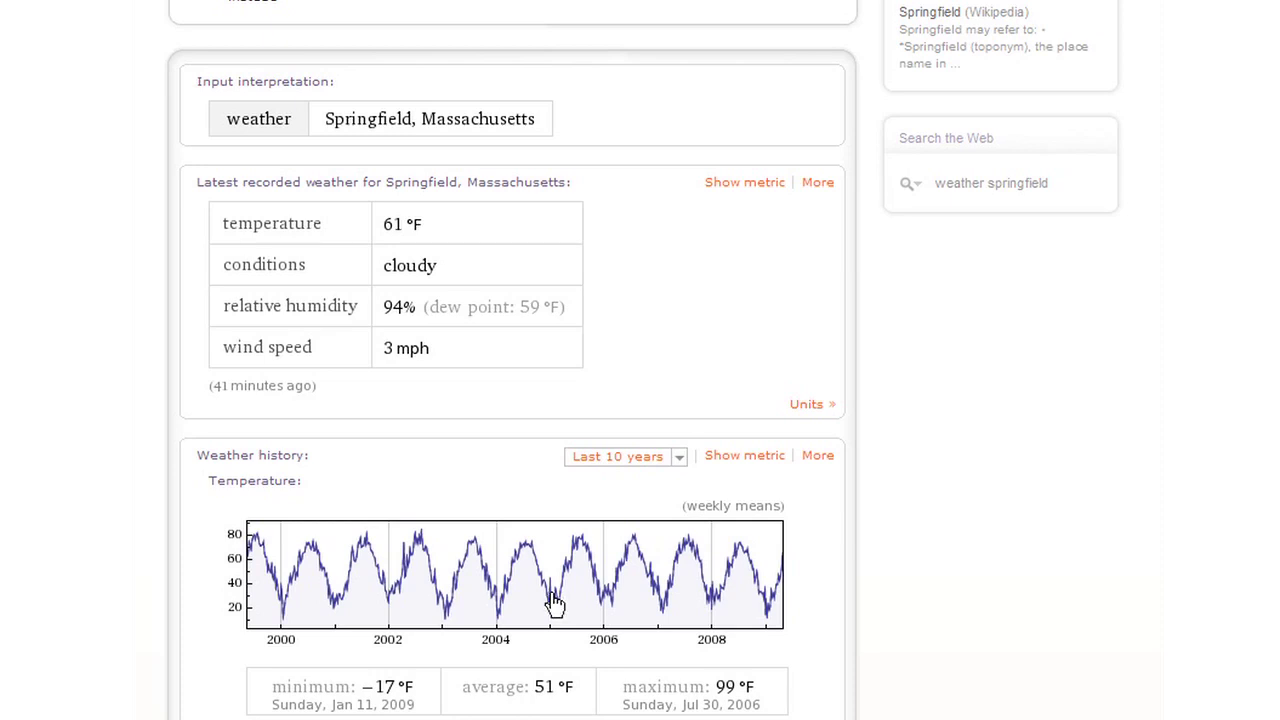
Step: Query Springfield's weather on 11/6/89, then on a famous person's birth date
text(weather springfield 11/6/89)
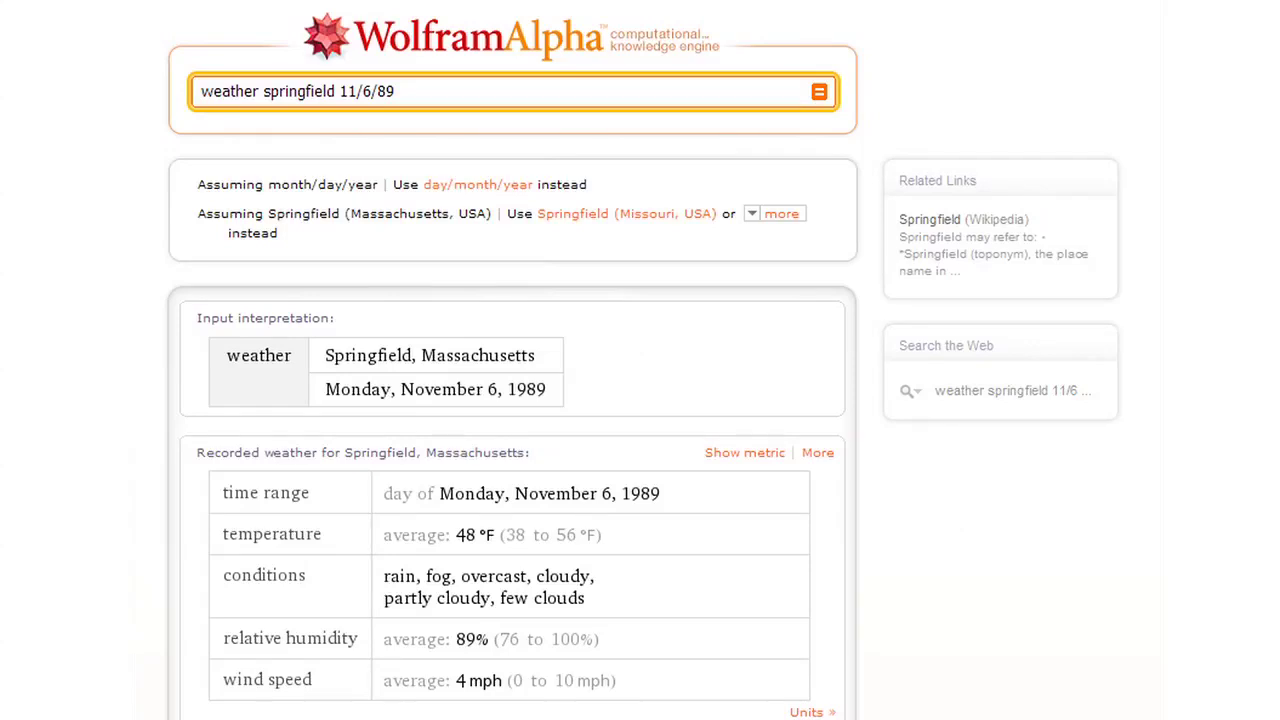
key(ctrl+a)
text(weather springfield when)
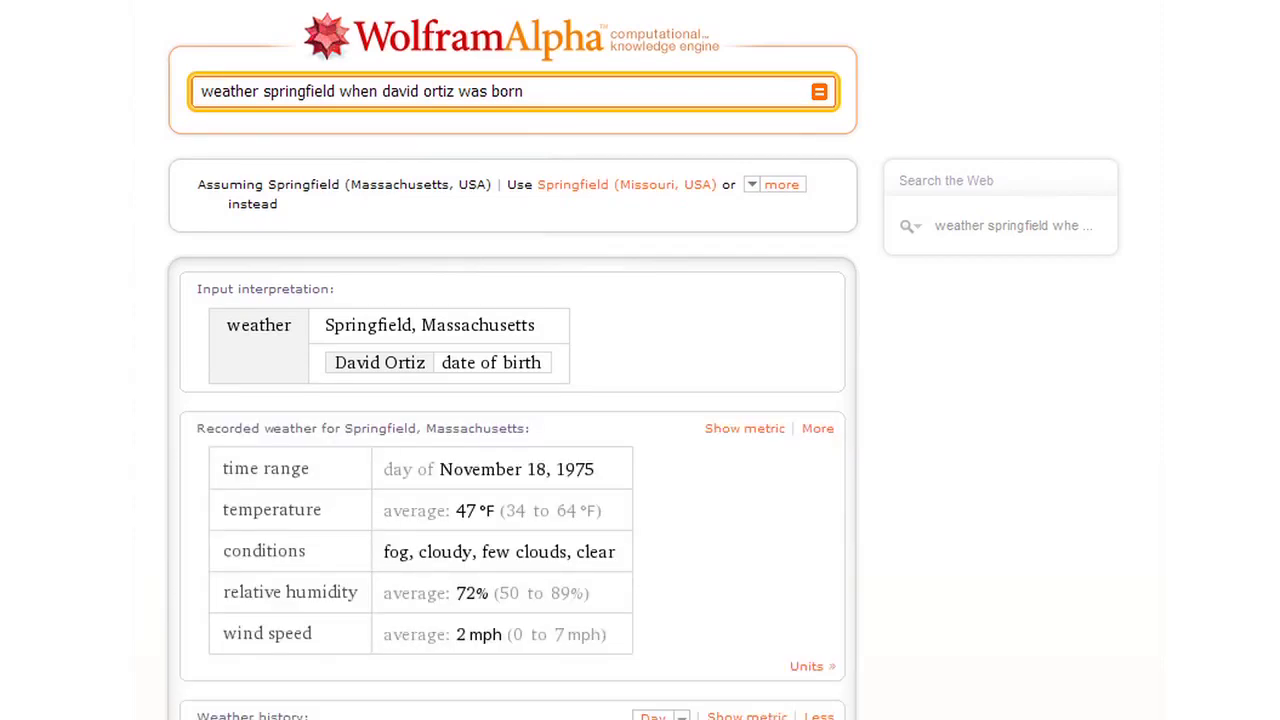
Step: Convert 5 miles/sec to other speed units, then query $17/hr
key(ctrl+a)
text(5 miles/sec)
key(Return)
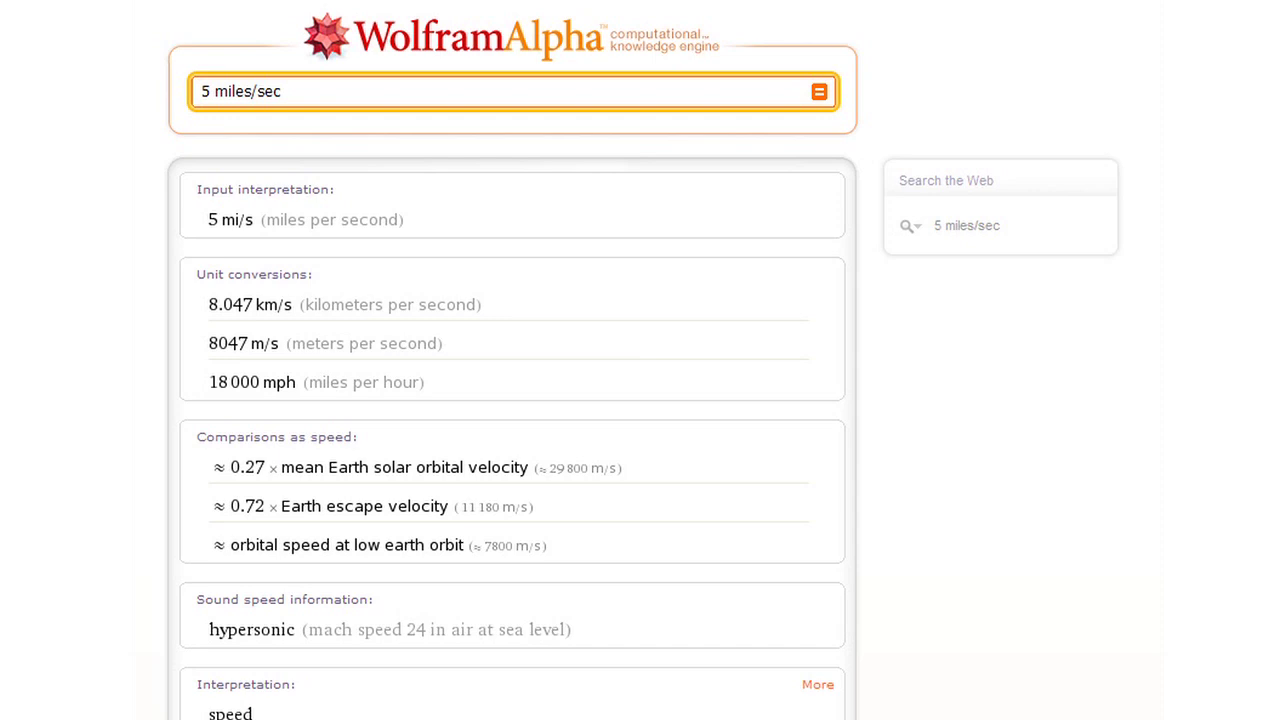
text($17/hr)
key(Return)
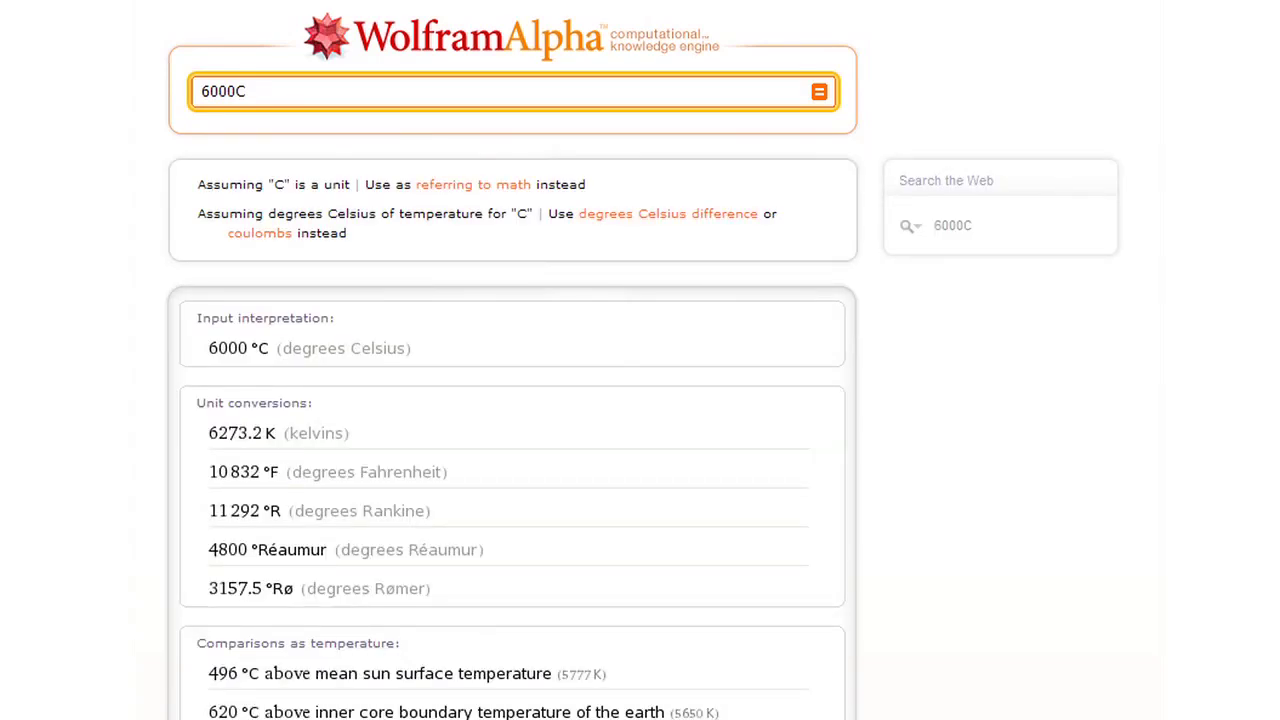
Step: Change the 6000 °C query to 6000 words and expand the typing times list
scroll(512, 400, down, 5)
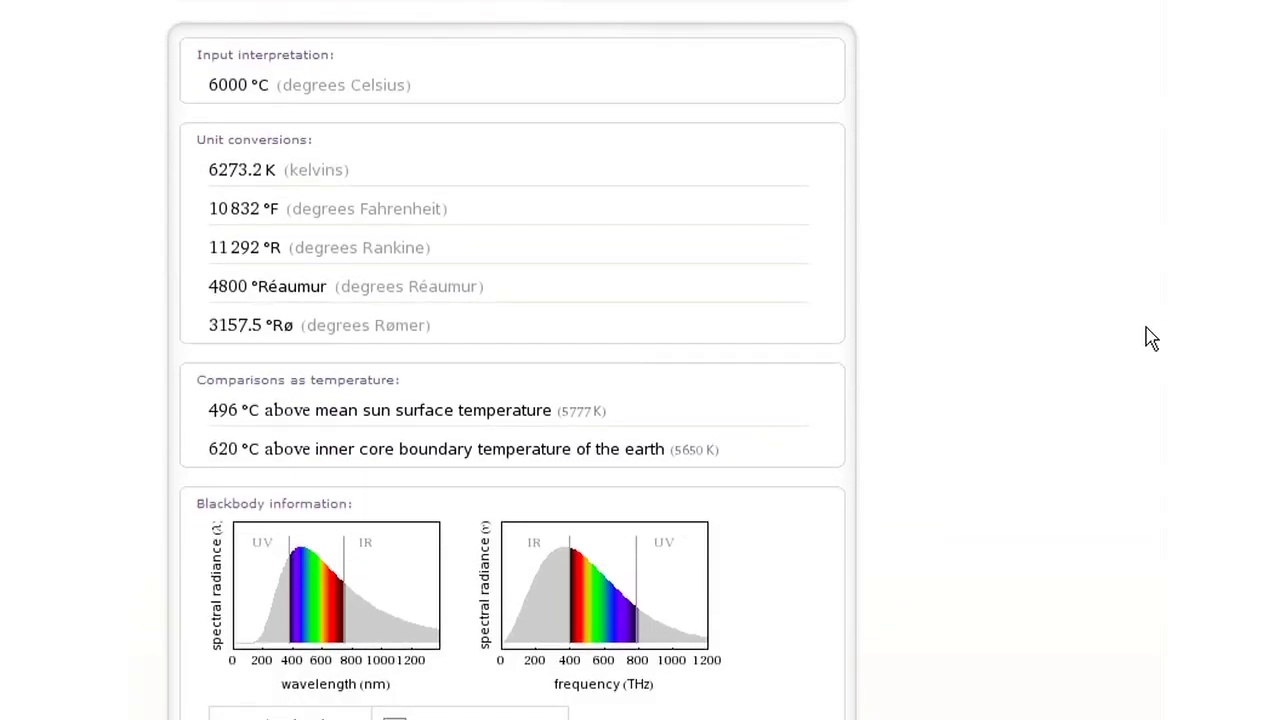
scroll(1150, 337, up, 5)
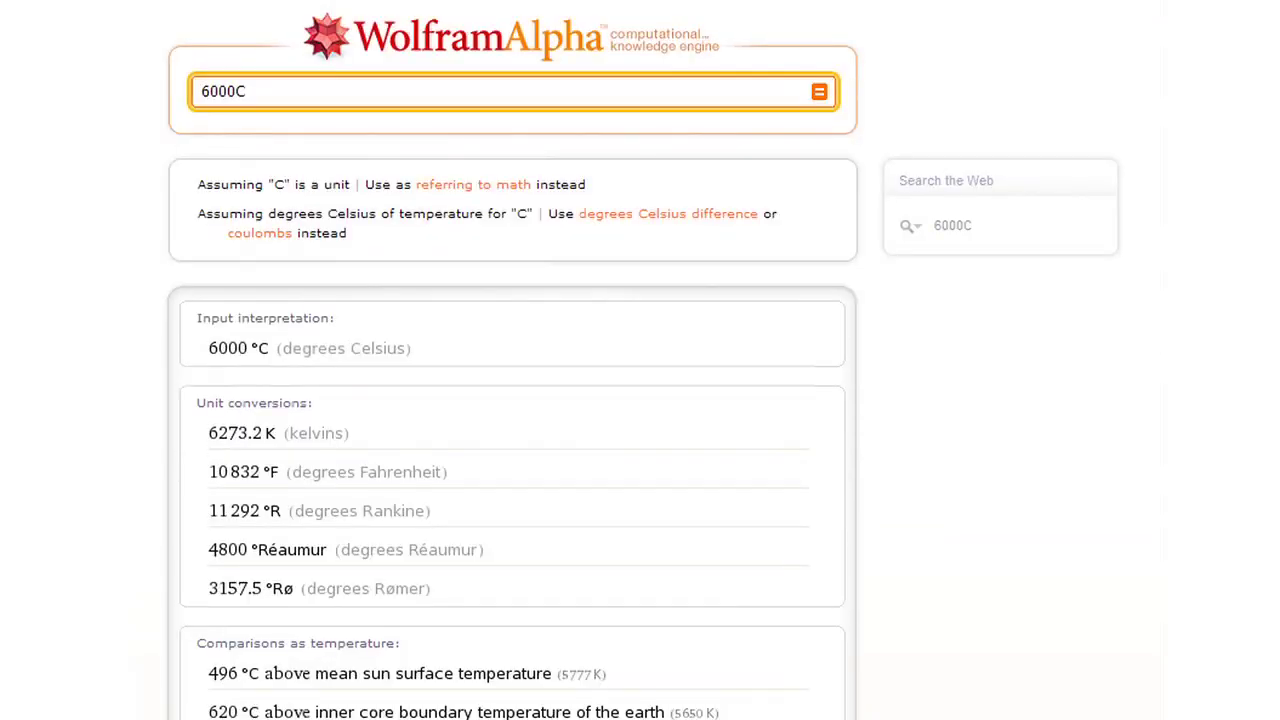
key(BackSpace)
text(words)
key(Return)
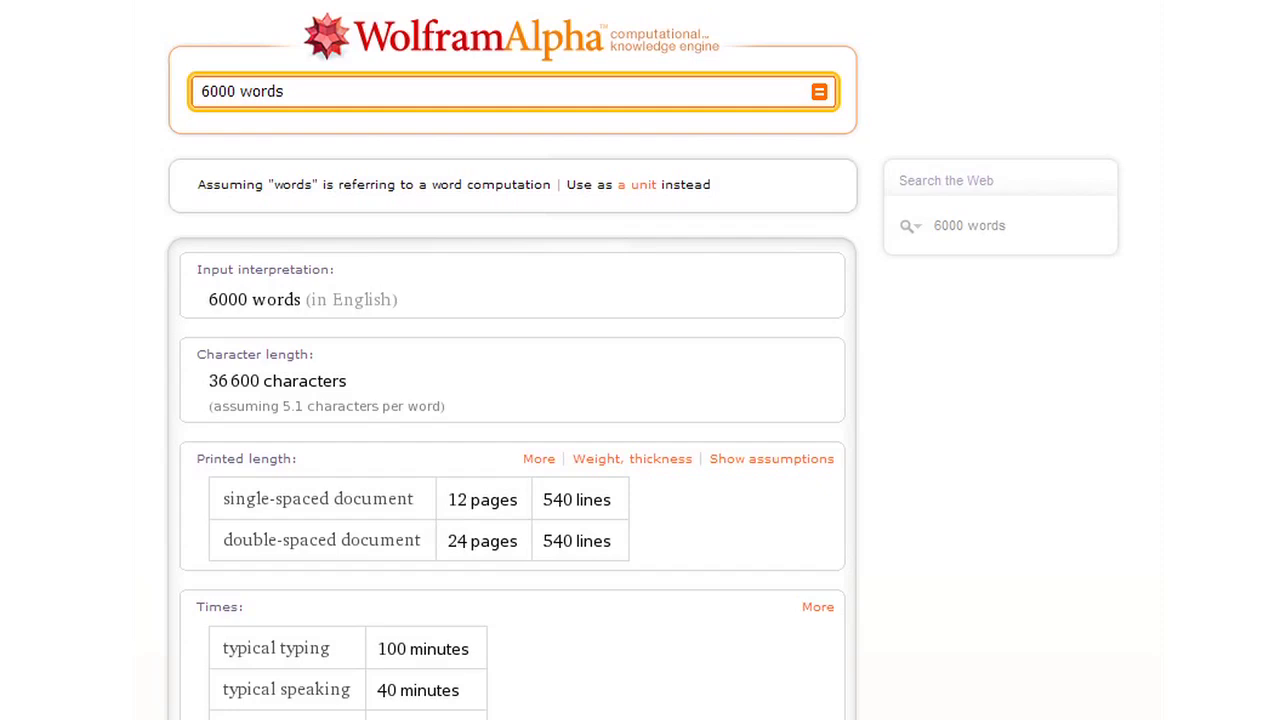
click(820, 608)
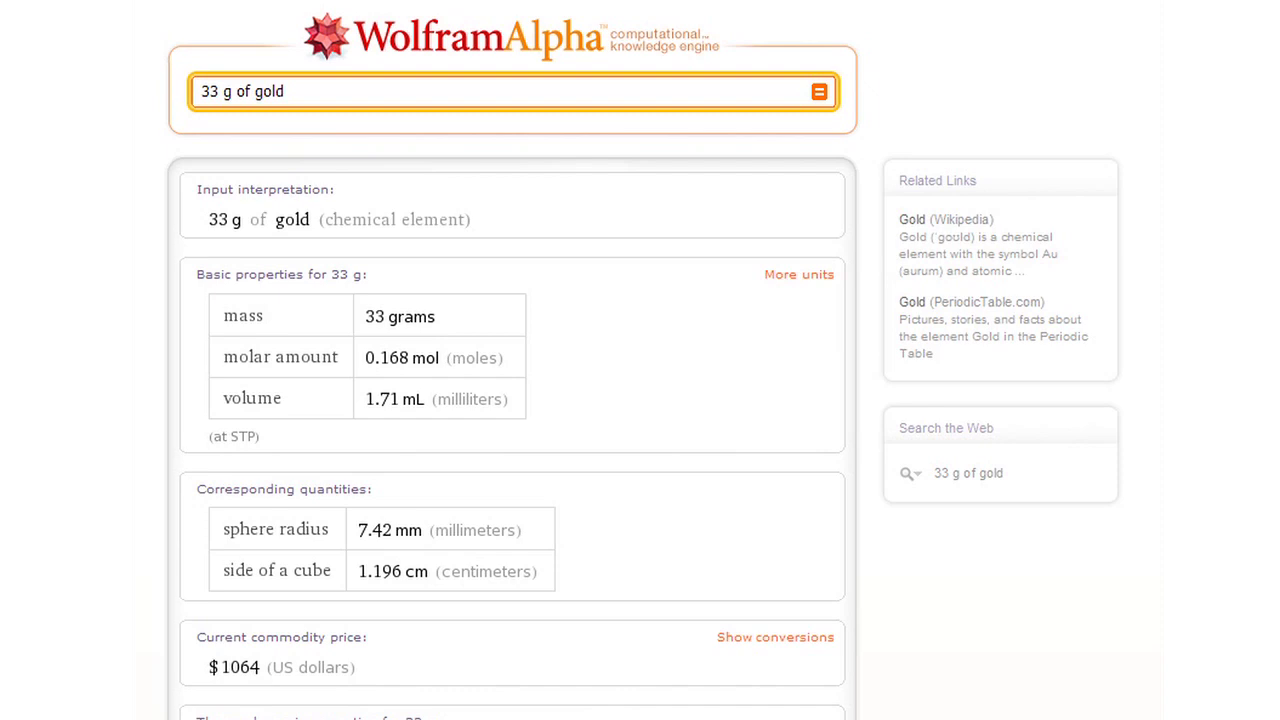
scroll(640, 400, down, 3)
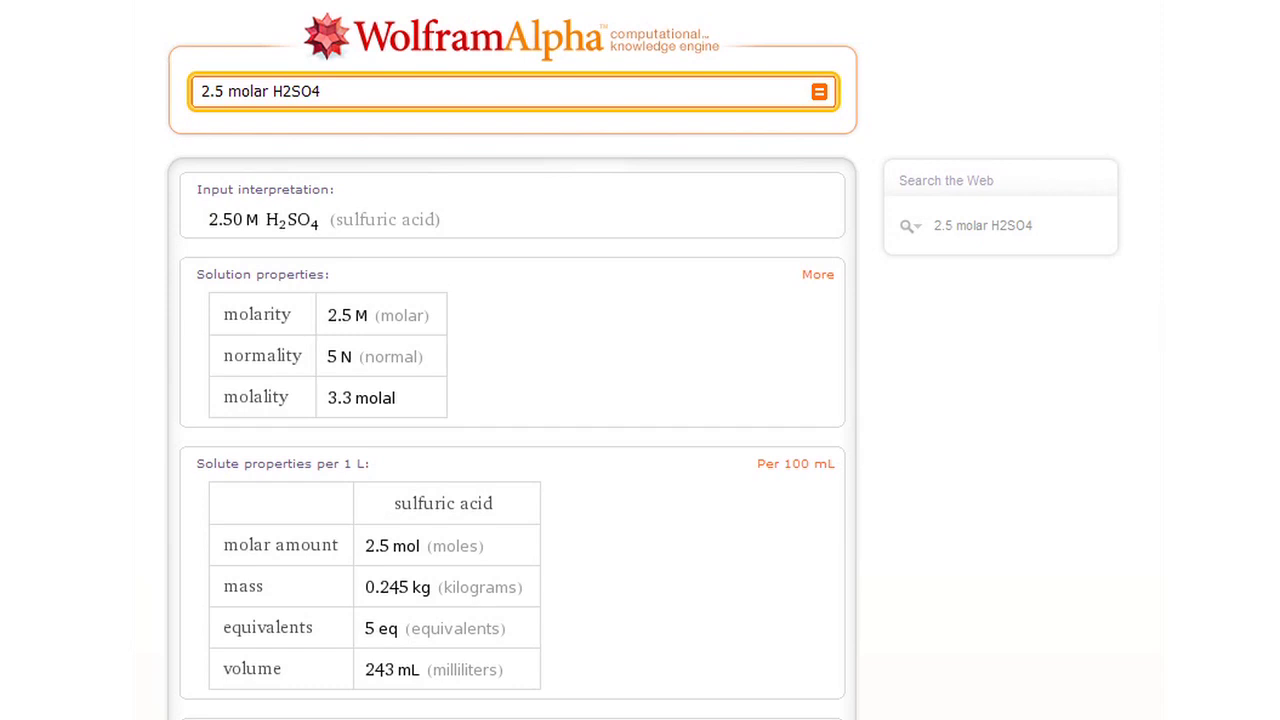
Step: Search water 2.5 atm 200C and expand its full thermodynamic properties
key(ctrl+a)
text(wat)
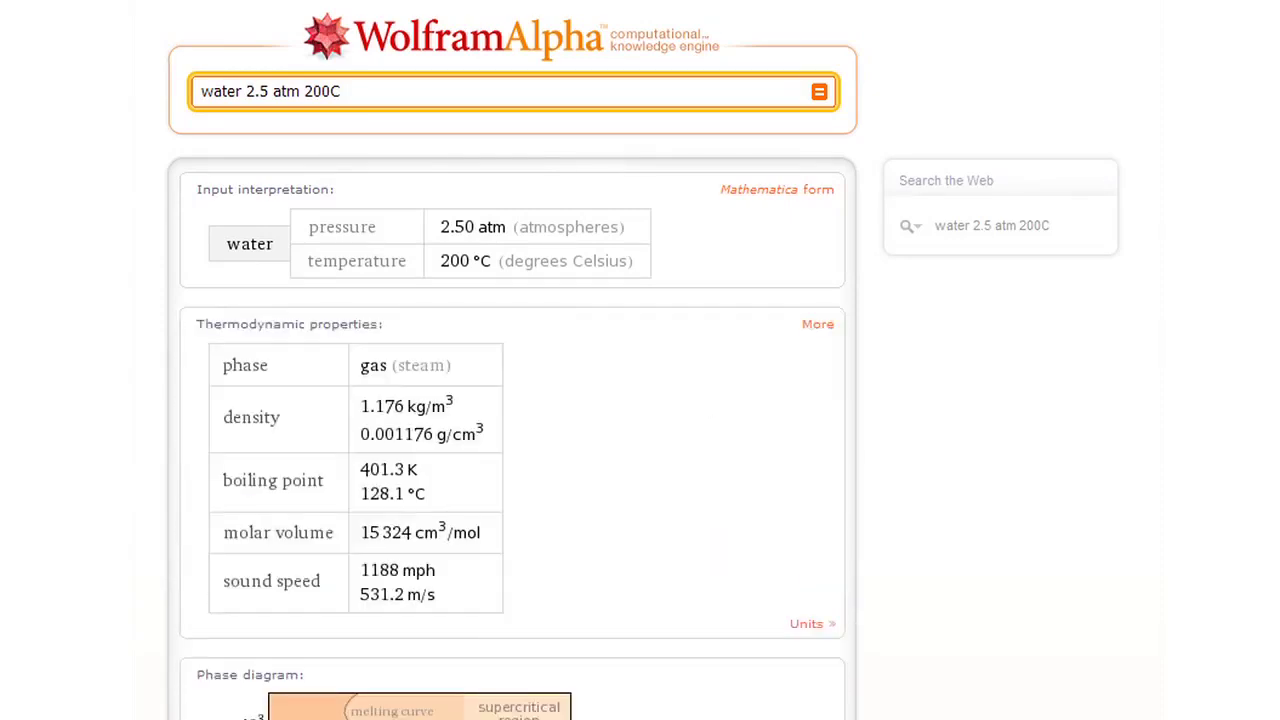
click(818, 326)
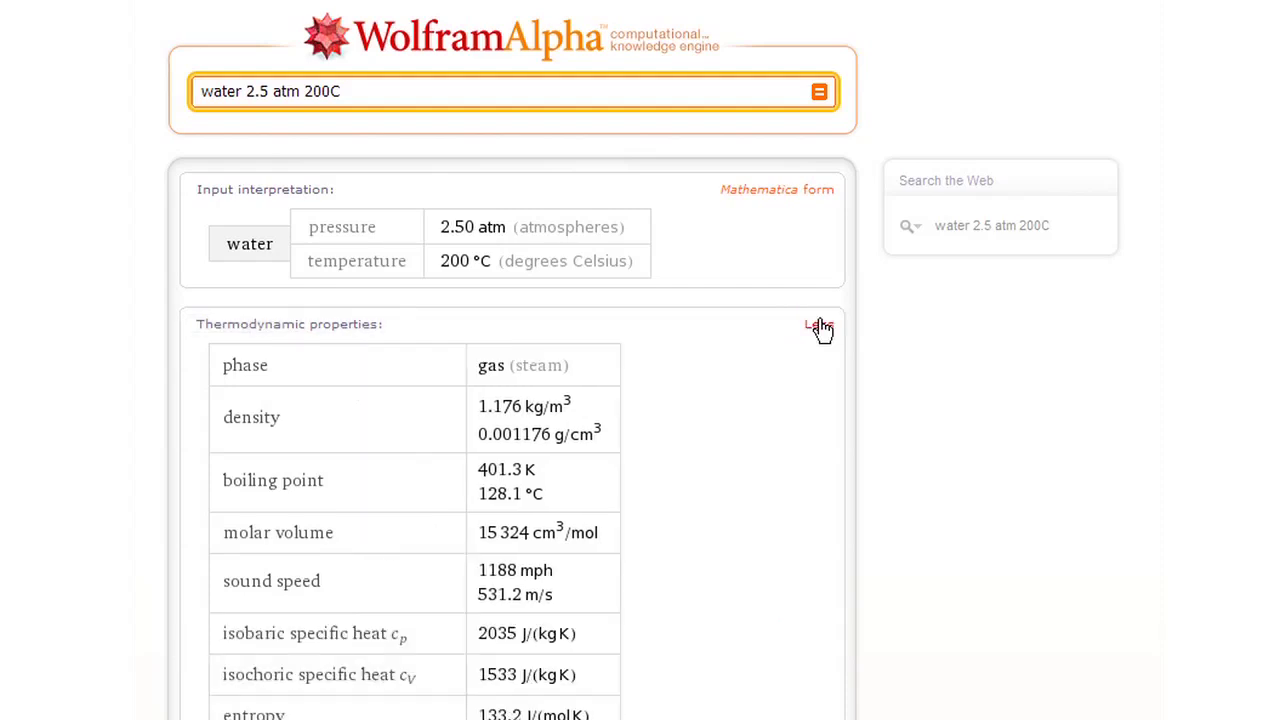
Step: Check LDL 150, then refine it to a 40-year-old male smoker
key(ctrl+a)
text(LDL 15)
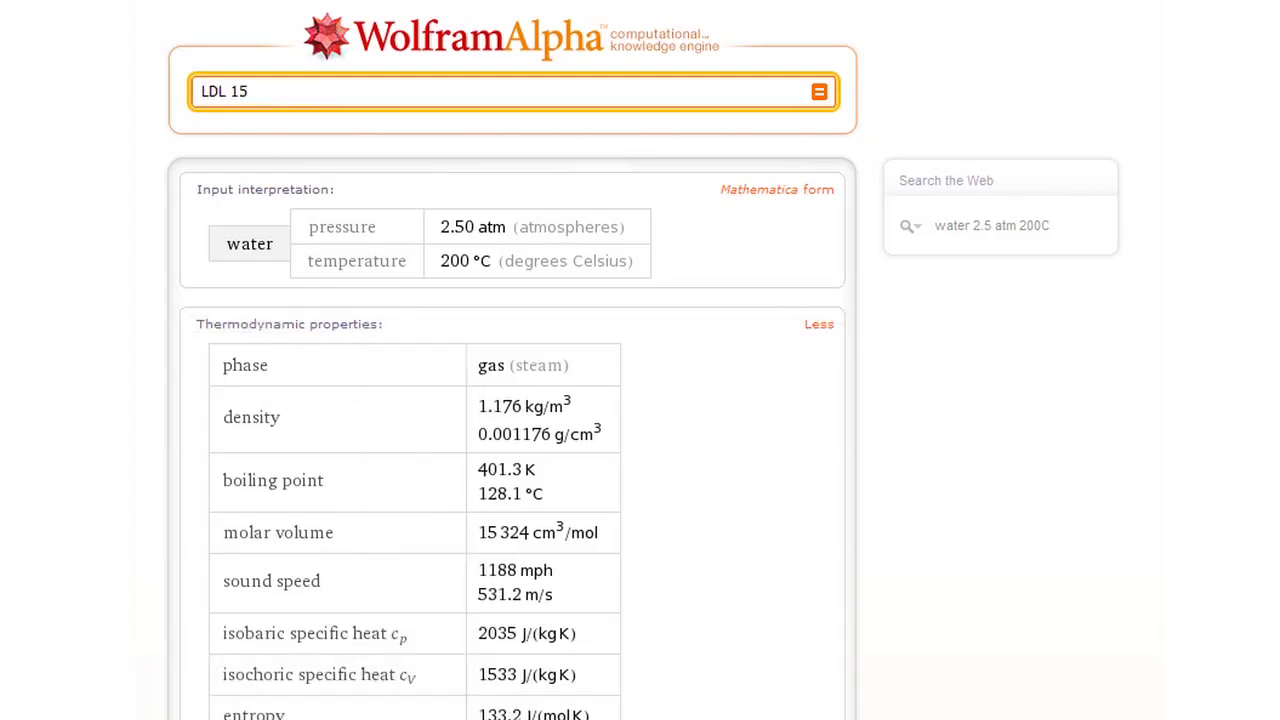
text(0)
key(Return)
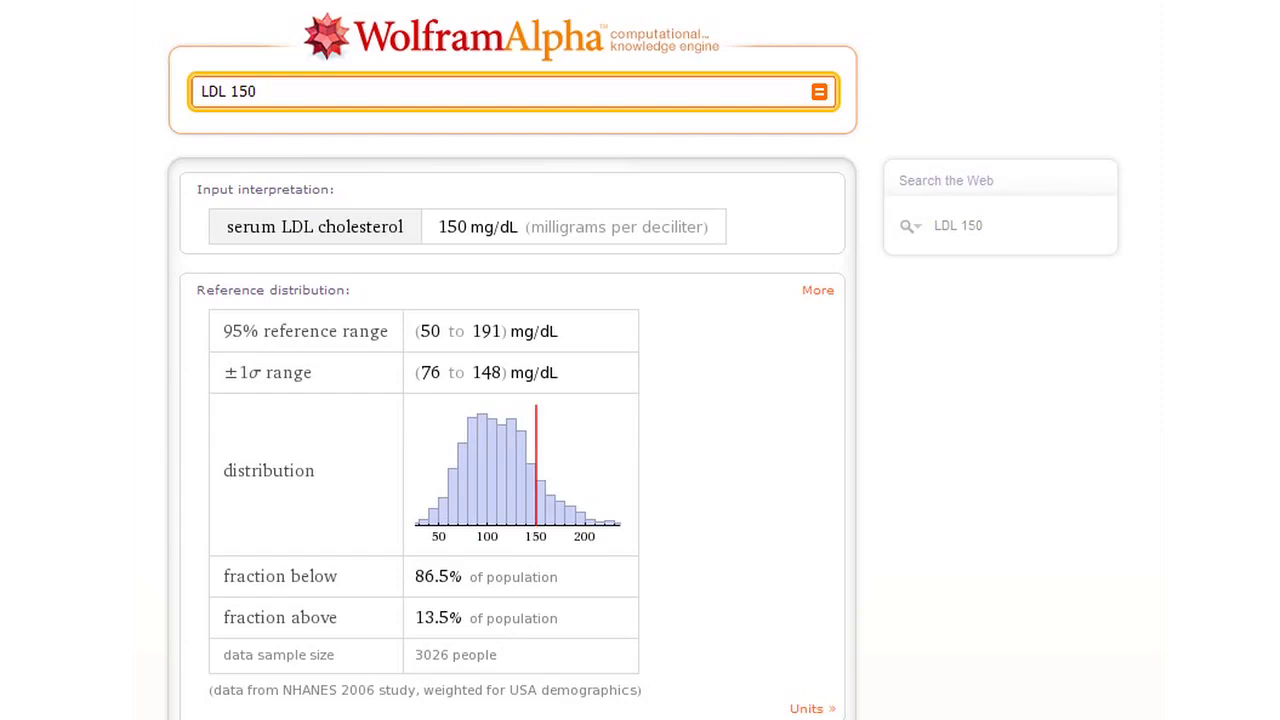
key(ctrl+a)
text(L)
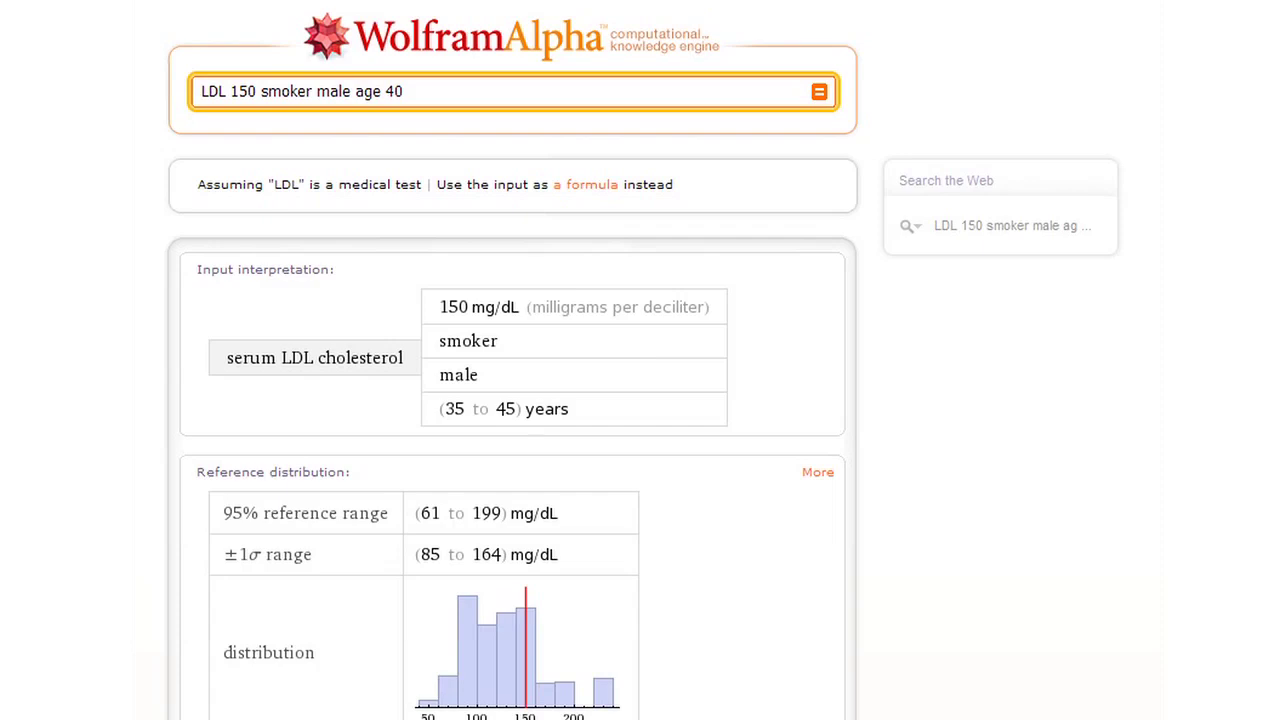
Step: Compare LDL and serum potassium reference ranges for 40-year-old male smokers
key(ctrl+a)
text(LDL vs. seru)
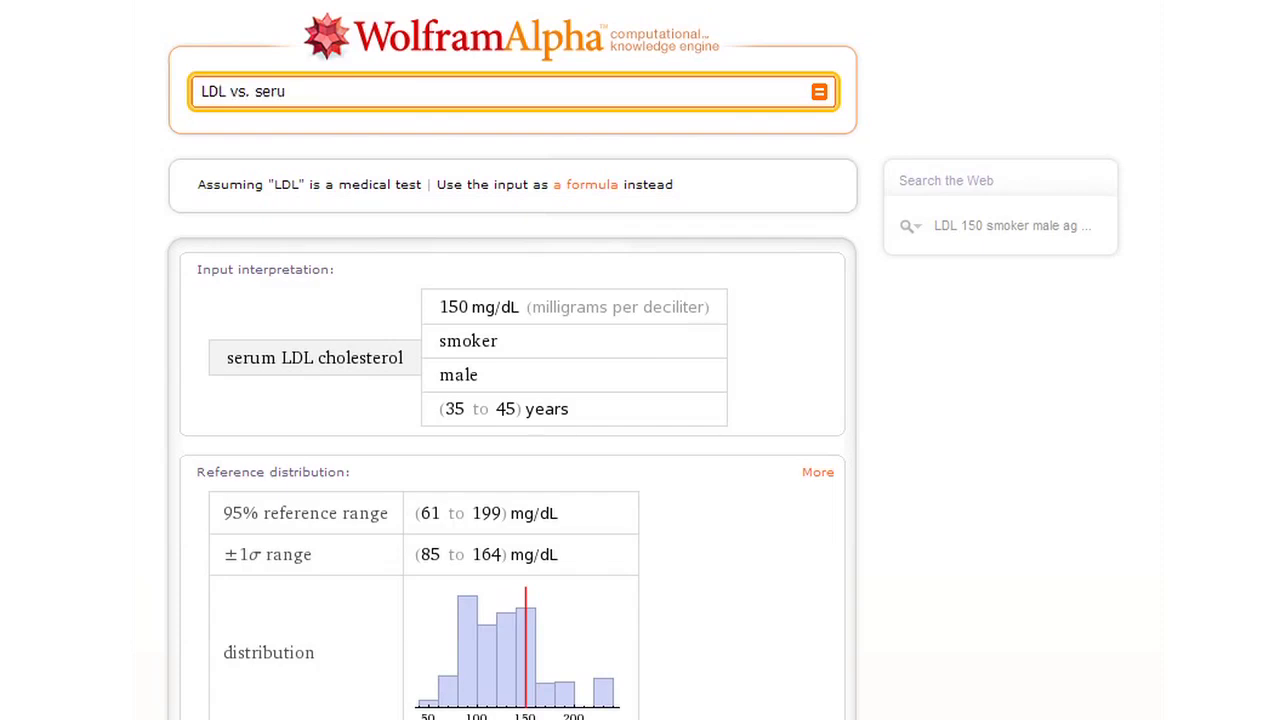
text(m potassium male age 40 smoker)
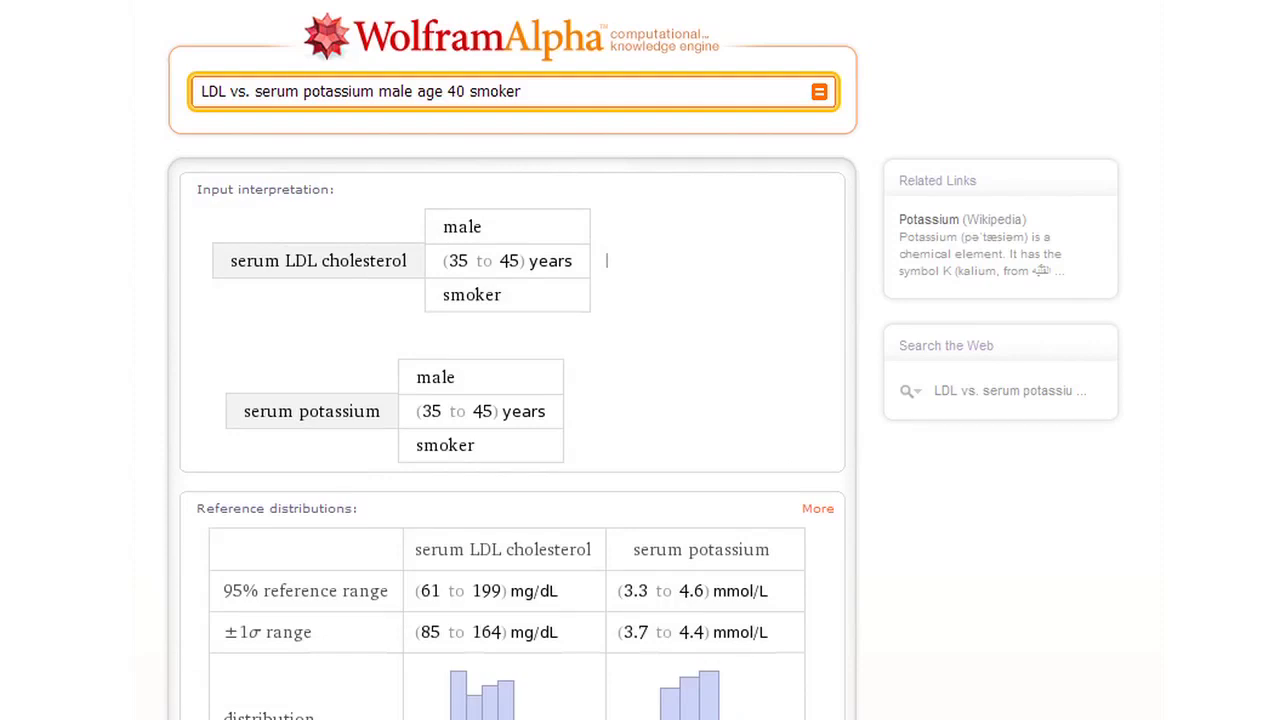
scroll(512, 400, down, 3)
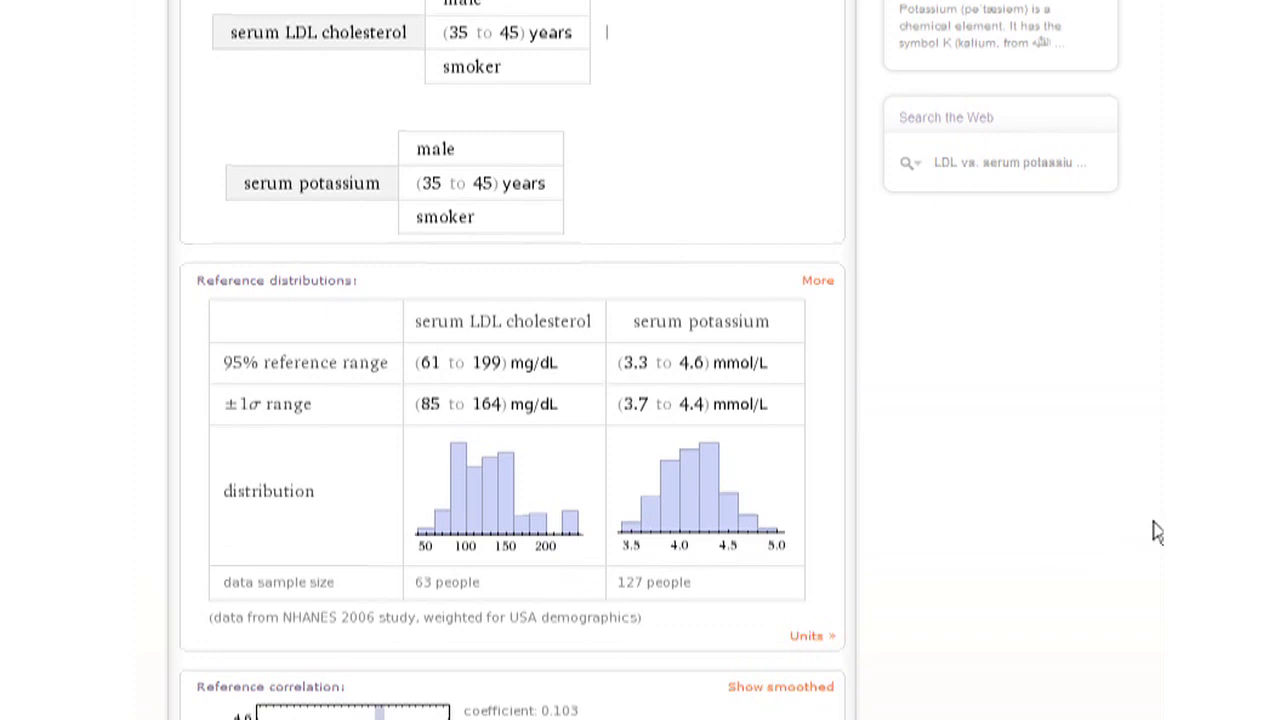
scroll(1155, 532, up, 3)
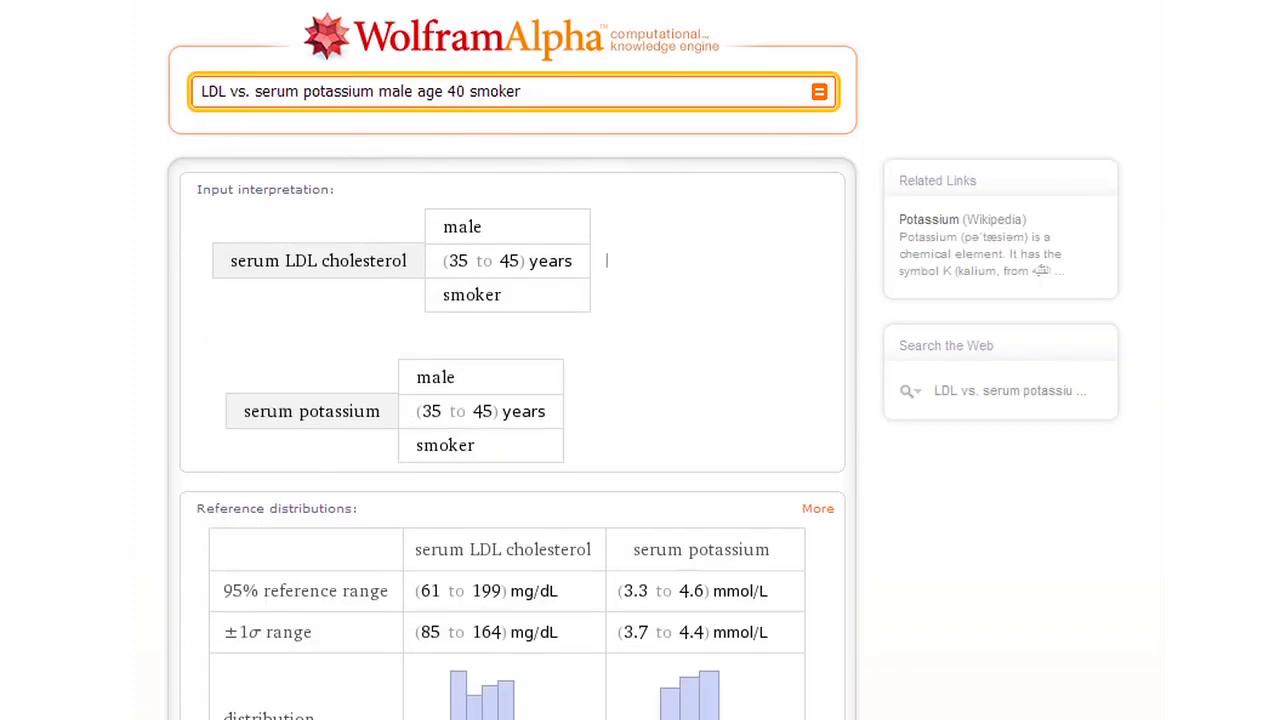
key(ctrl+a)
text(life expectancy)
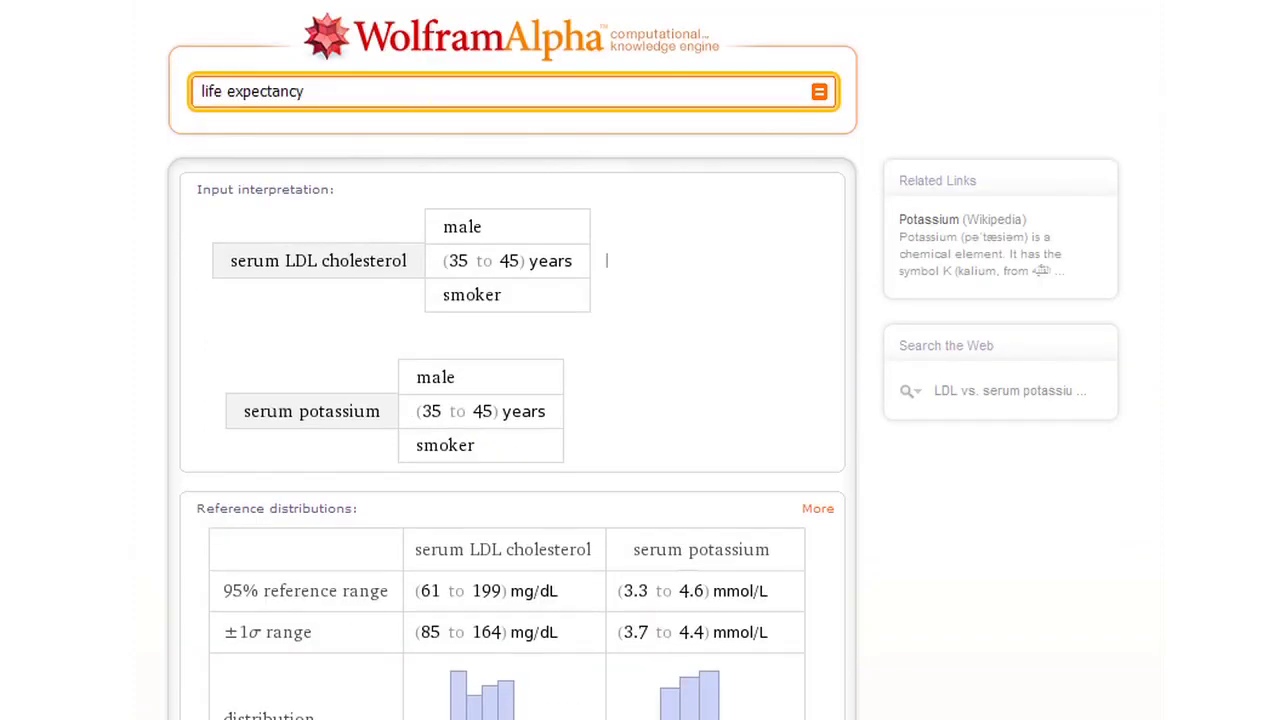
text( male age 40 finland)
Step: Get life expectancy for a 40-year-old Finnish male, reviewing lifespan expectations
key(Return)
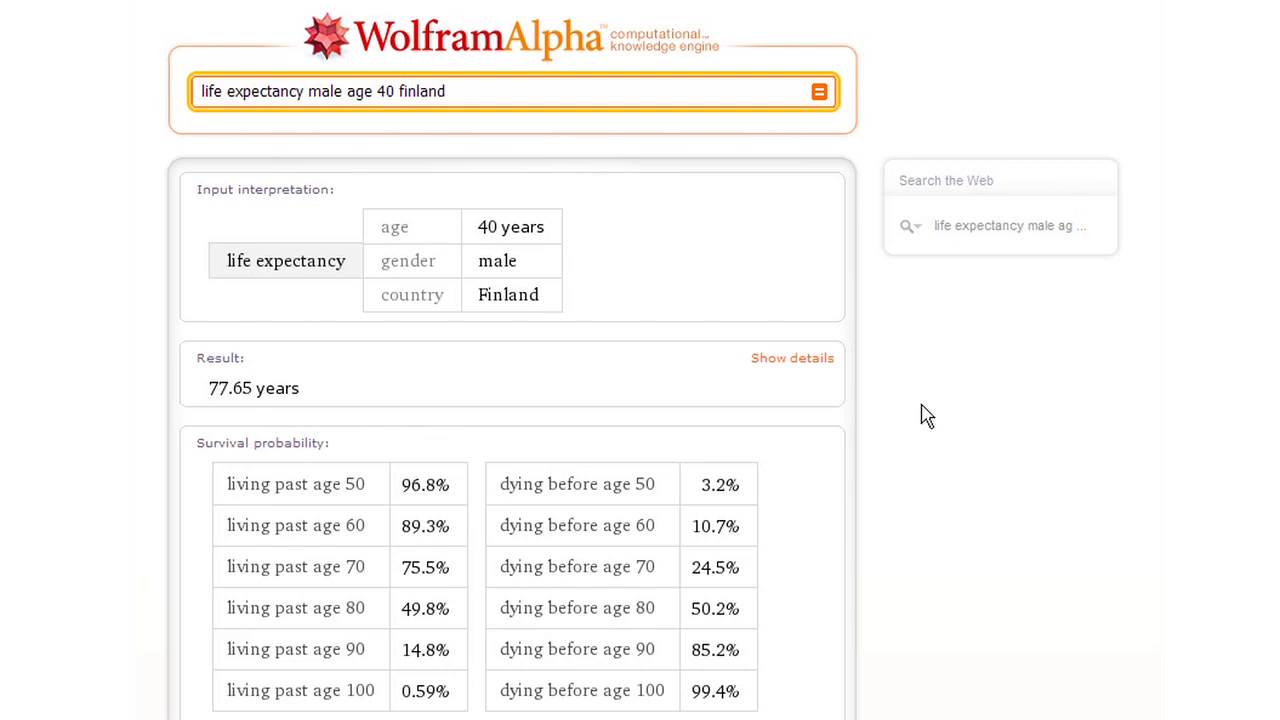
scroll(512, 400, down, 2)
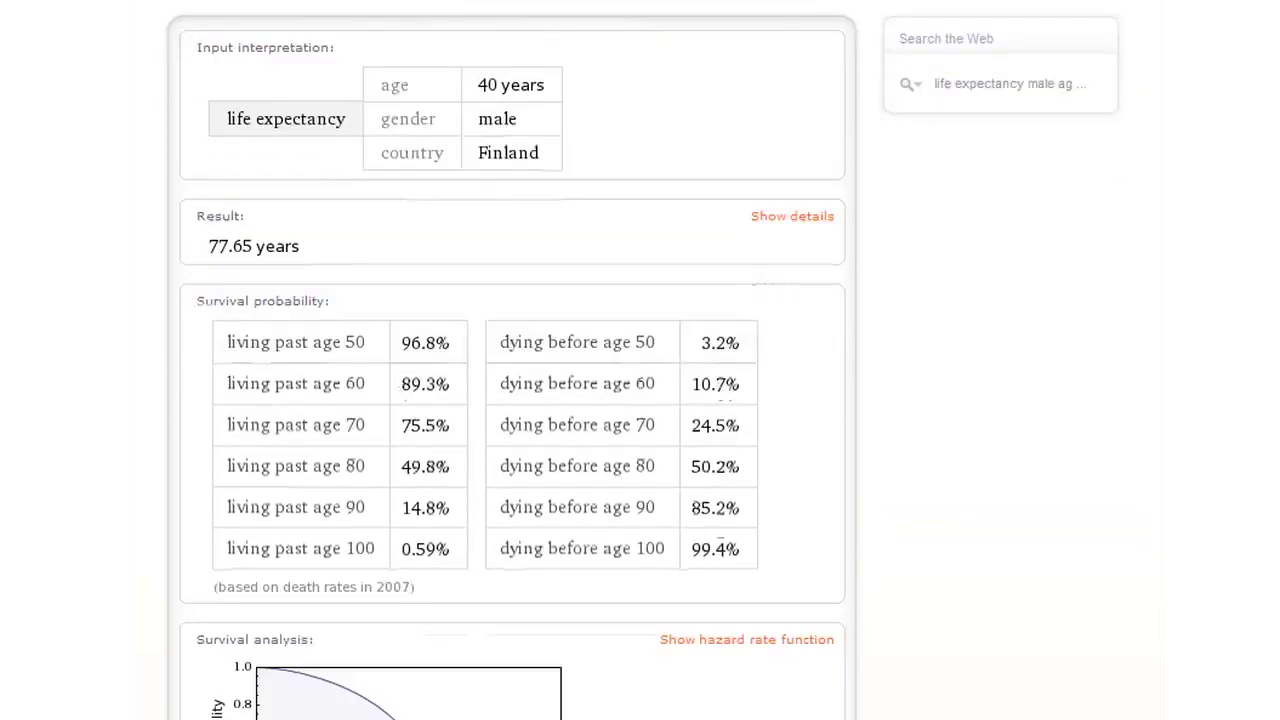
scroll(512, 400, down, 3)
scroll(512, 400, down, 5)
scroll(512, 400, down, 2)
scroll(512, 400, down, 1)
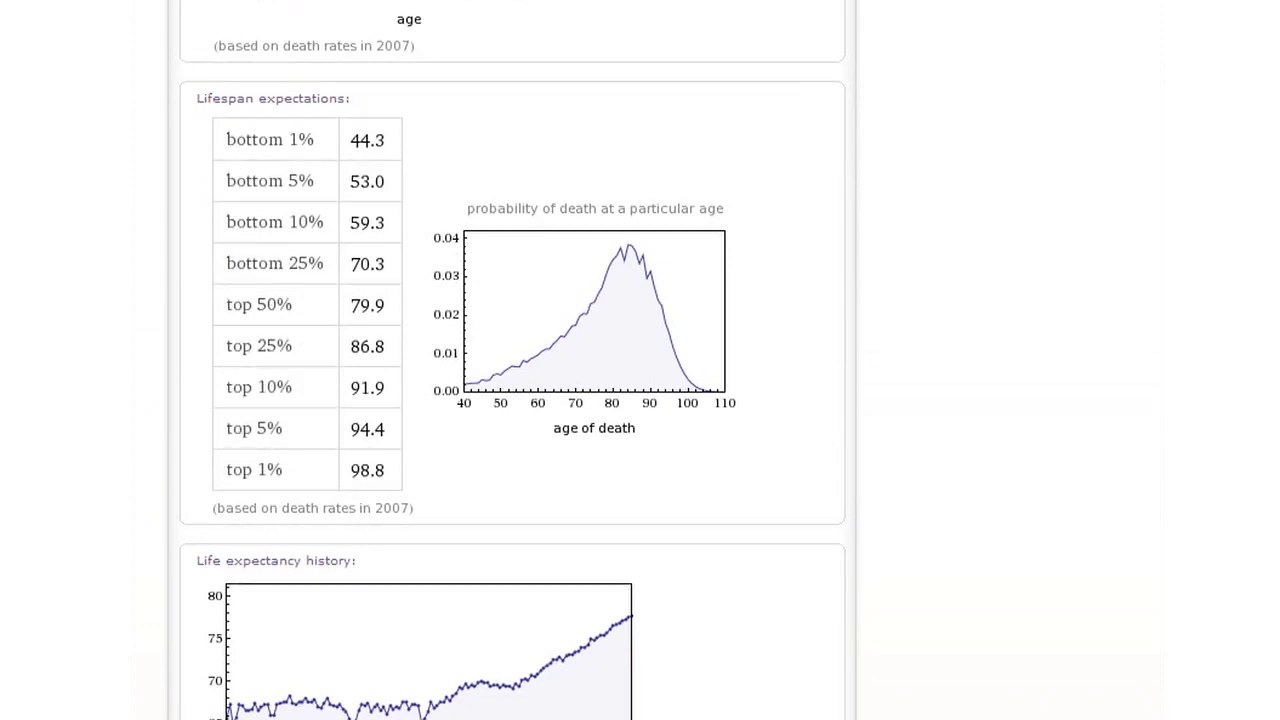
key(Home)
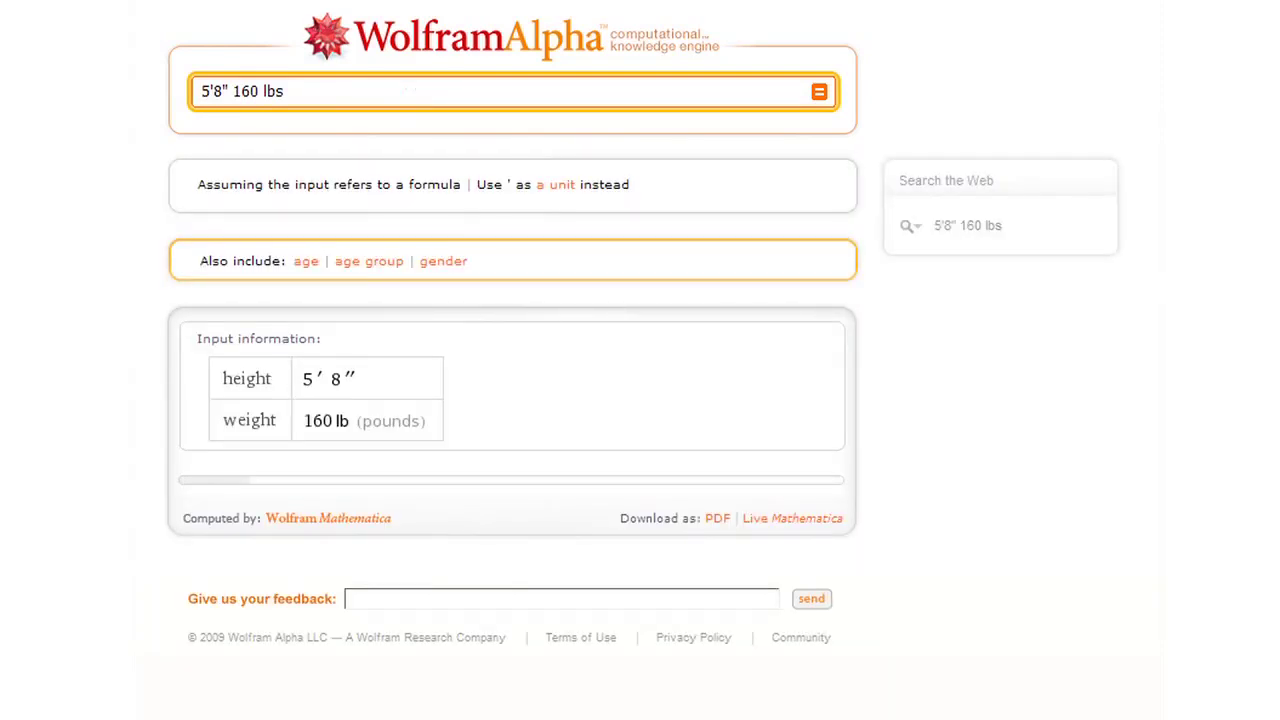
Step: Review the body characteristics results for 5'8" and 160 lbs
scroll(512, 360, down, 2)
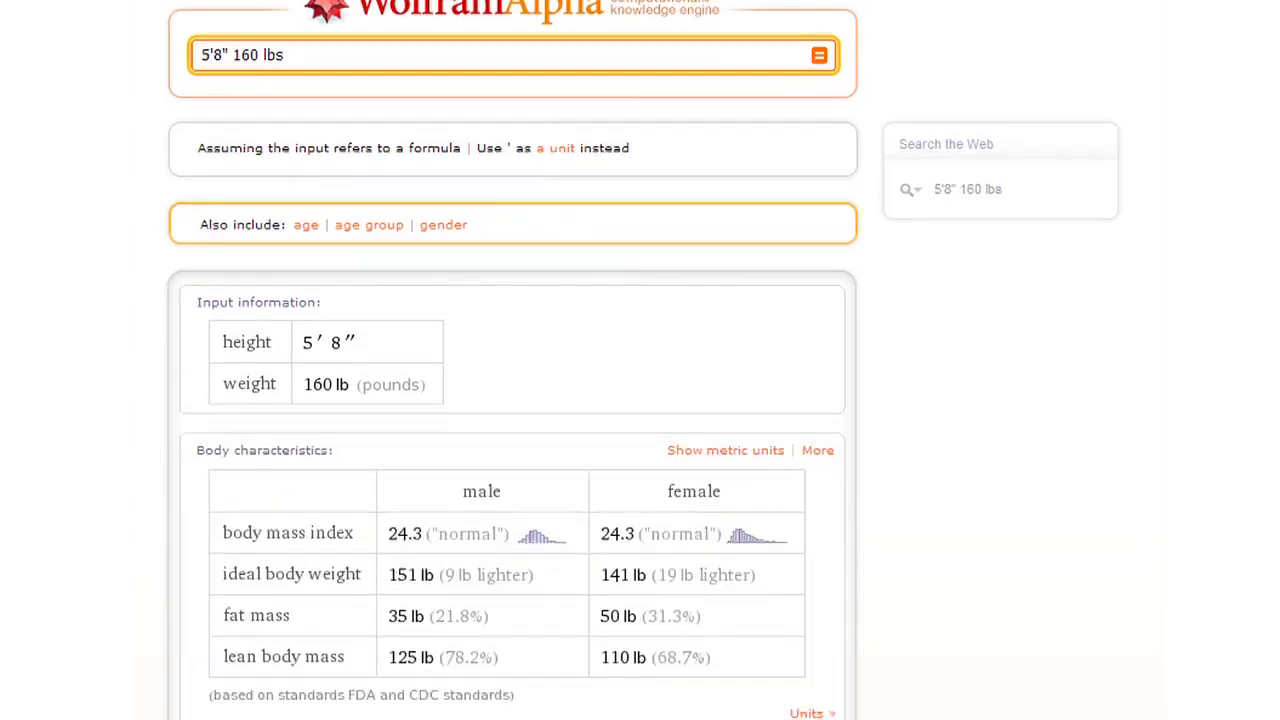
scroll(512, 360, down, 3)
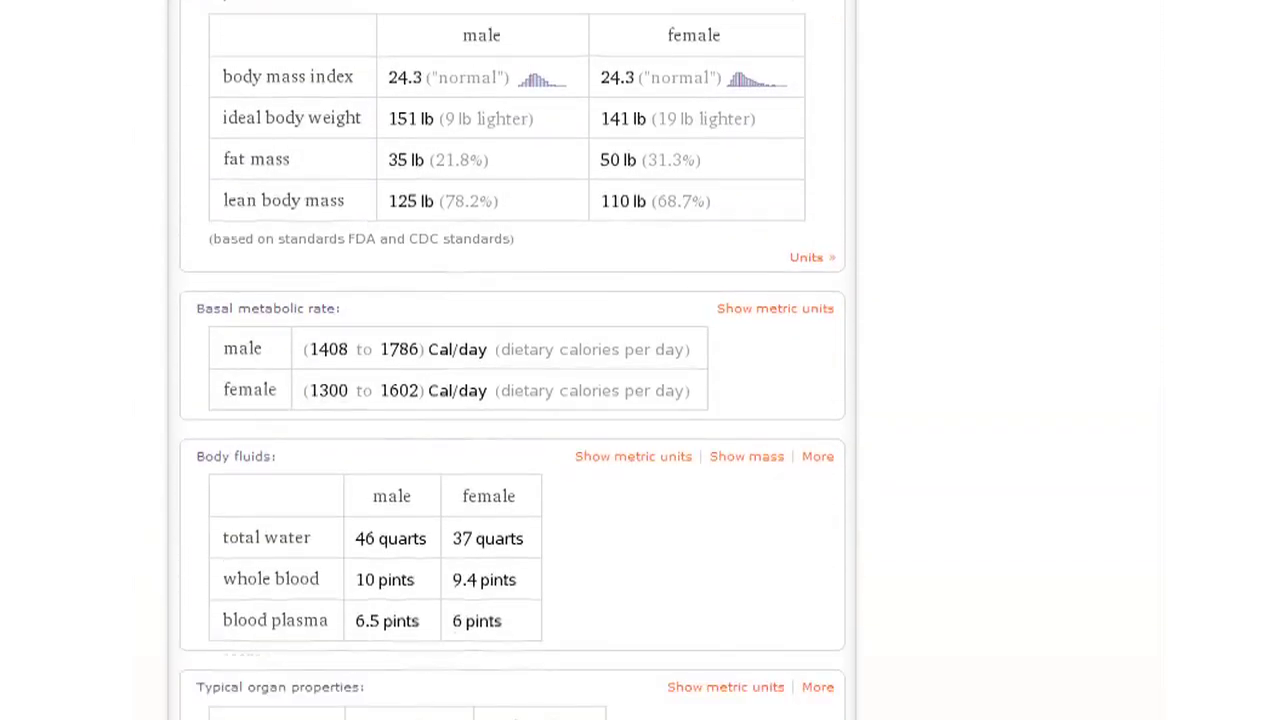
scroll(1157, 266, up, 5)
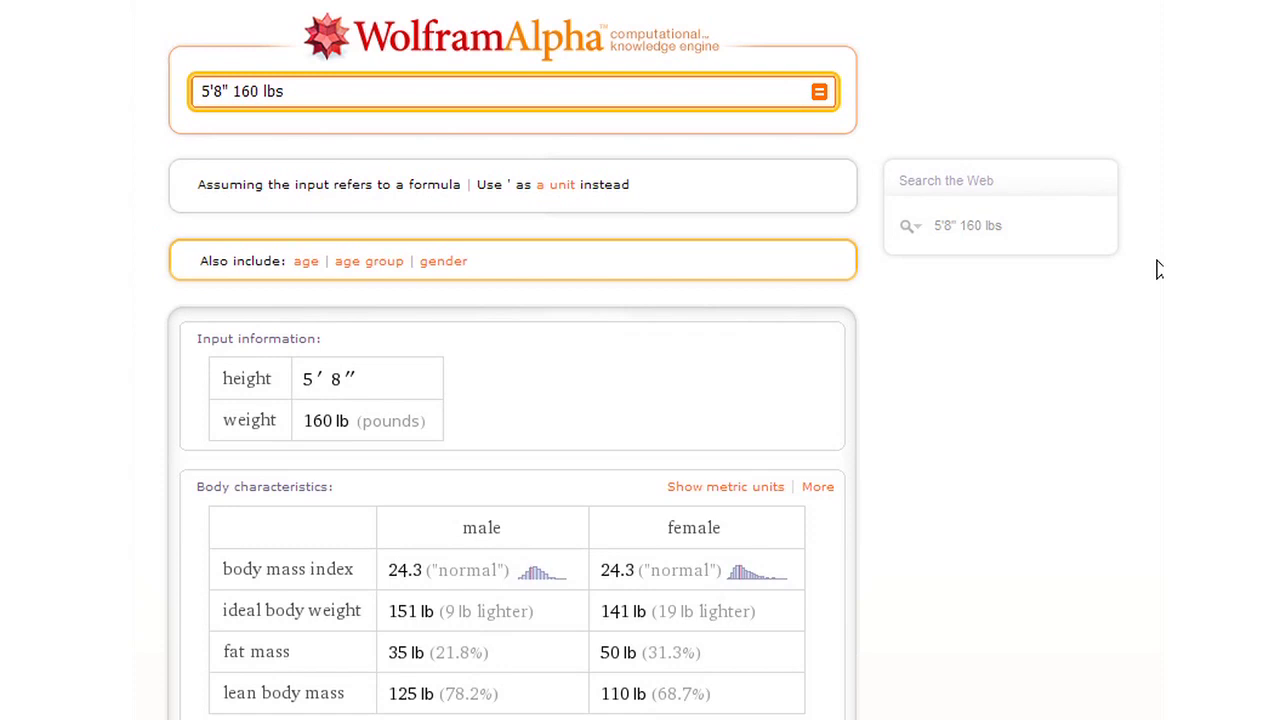
Step: Get energy and pace results for a 30-minute 4 mph run by a 40-year-old male: 272 Calories
key(ctrl+a)
text(runn)
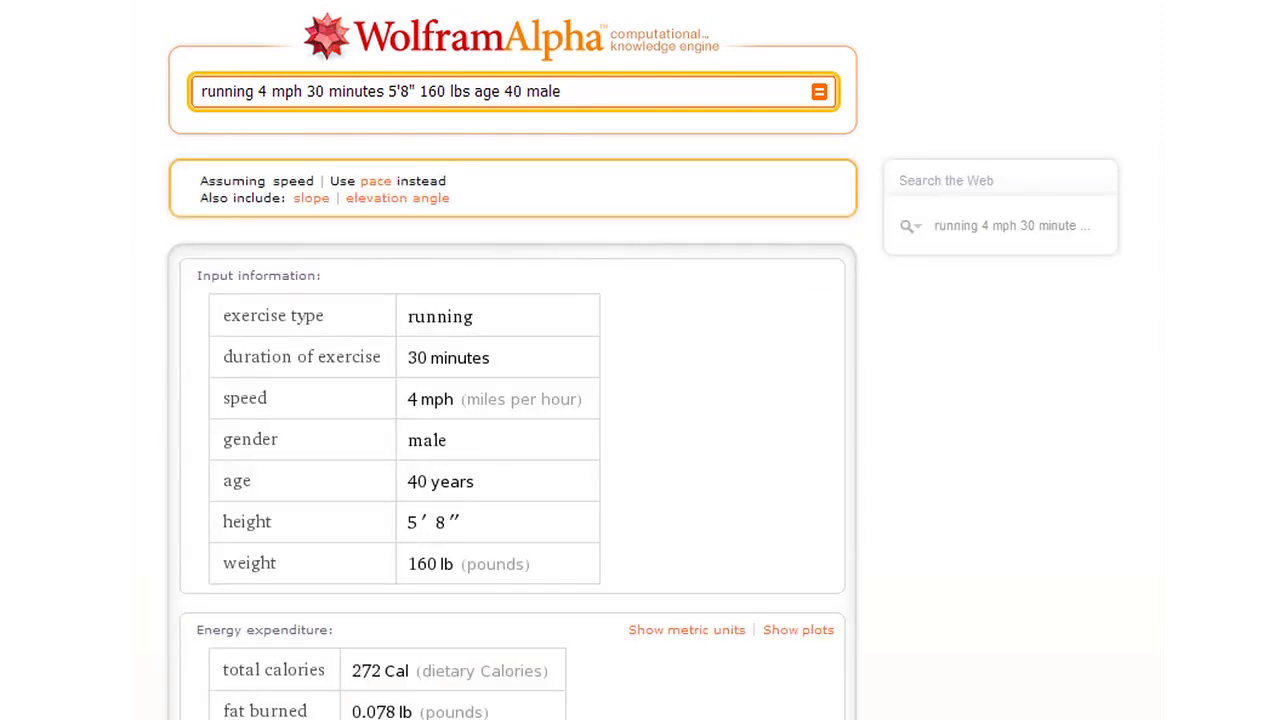
scroll(512, 400, down, 3)
scroll(512, 400, down, 3)
scroll(512, 400, down, 6)
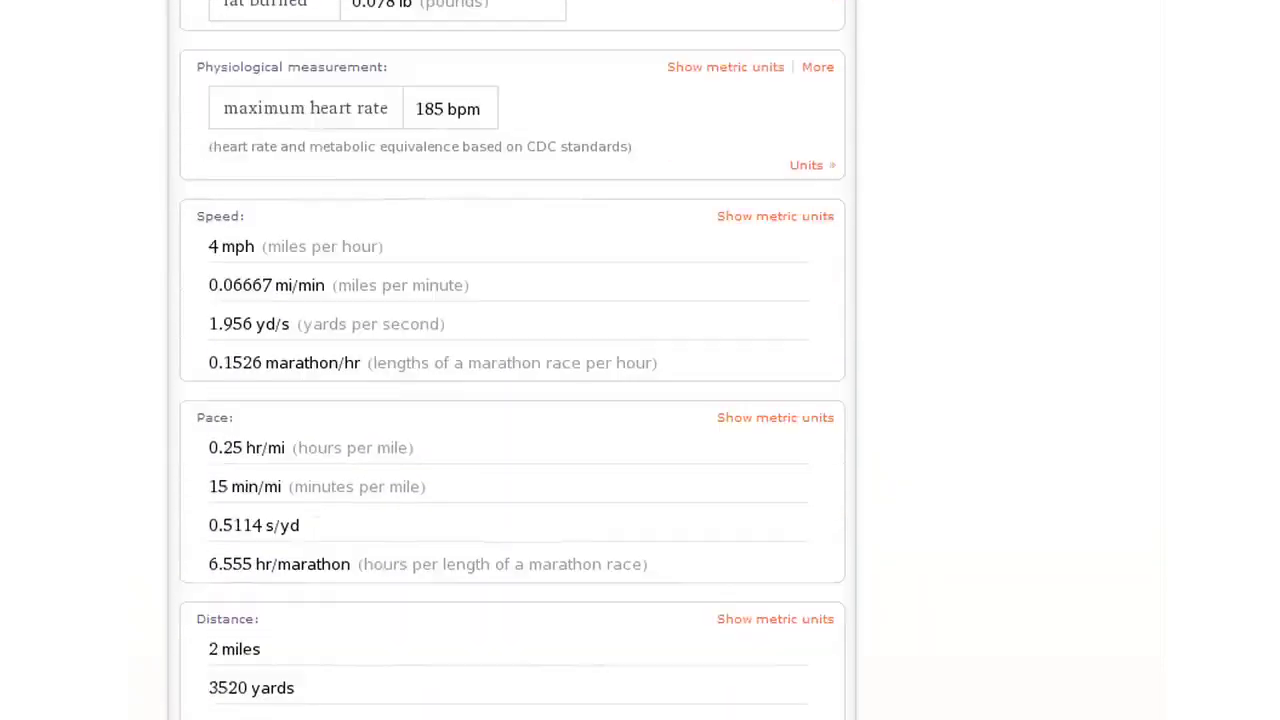
scroll(512, 400, down, 3)
scroll(380, 395, down, 3)
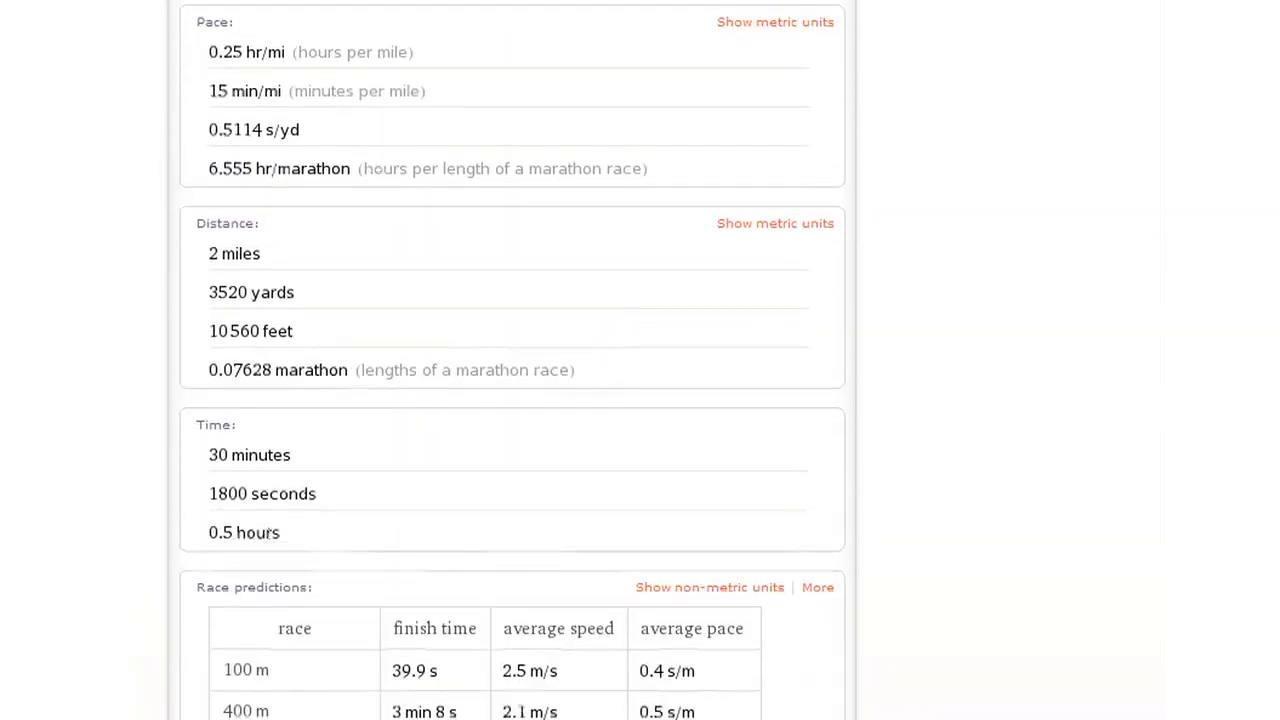
Step: Search the genome sequence ATAGTCCTAGTTAAA and select FASTKD2 in the chromosome 2 match's plaintext
text(ATAGTCCTAGTT)
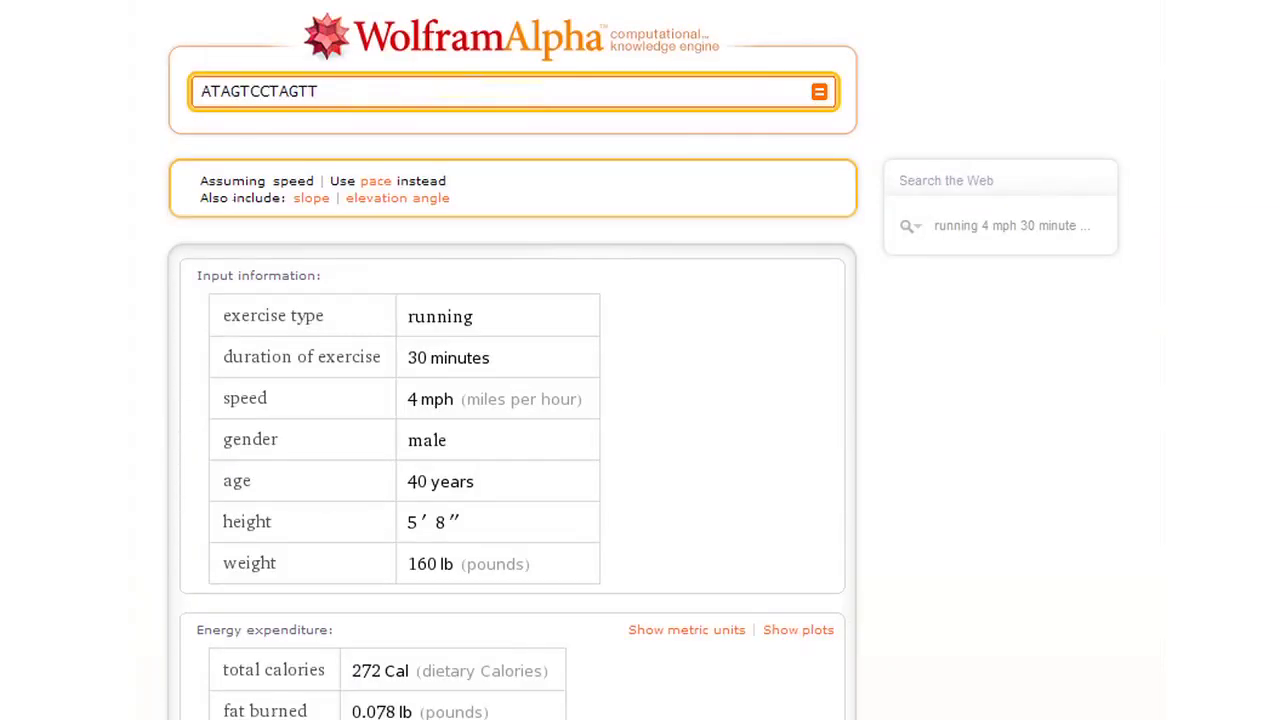
text(AAA)
key(Return)
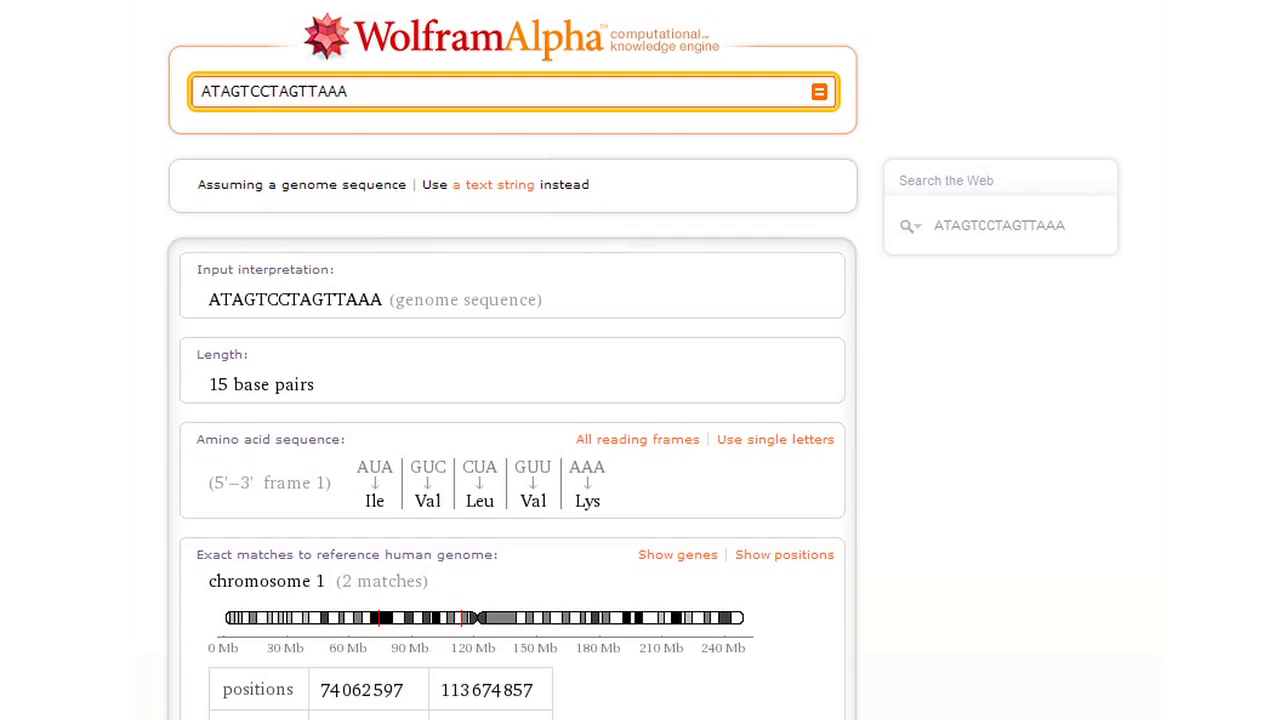
scroll(512, 400, down, 5)
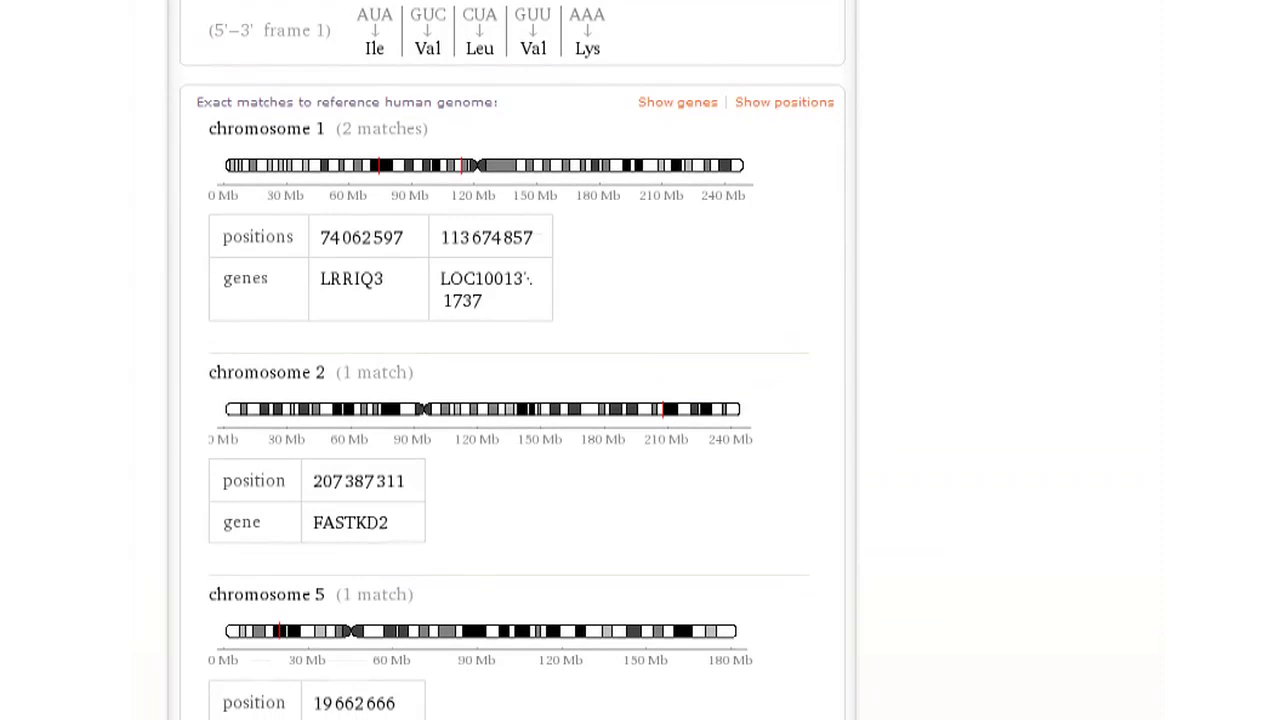
click(371, 533)
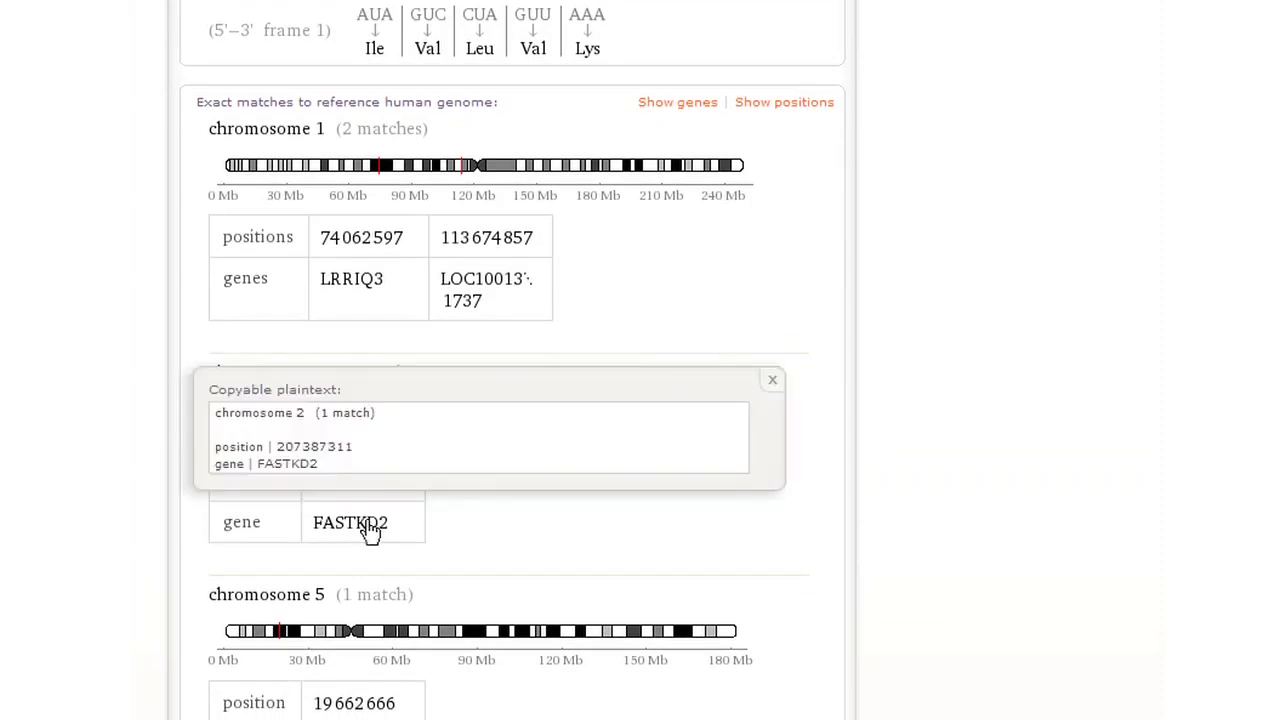
double_click(290, 463)
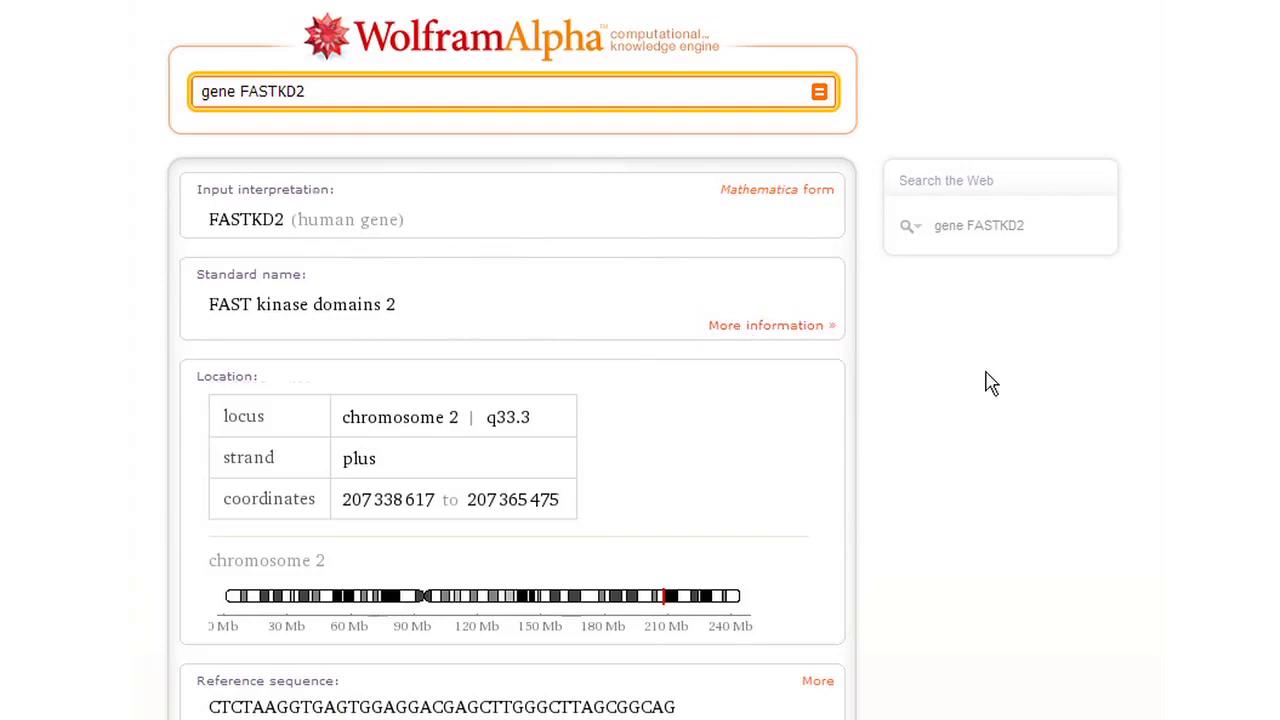
Step: Build the query '500 bp upstream of gene FASTKD2' from the FASTKD2 gene results
scroll(748, 340, down, 1)
scroll(748, 340, down, 4)
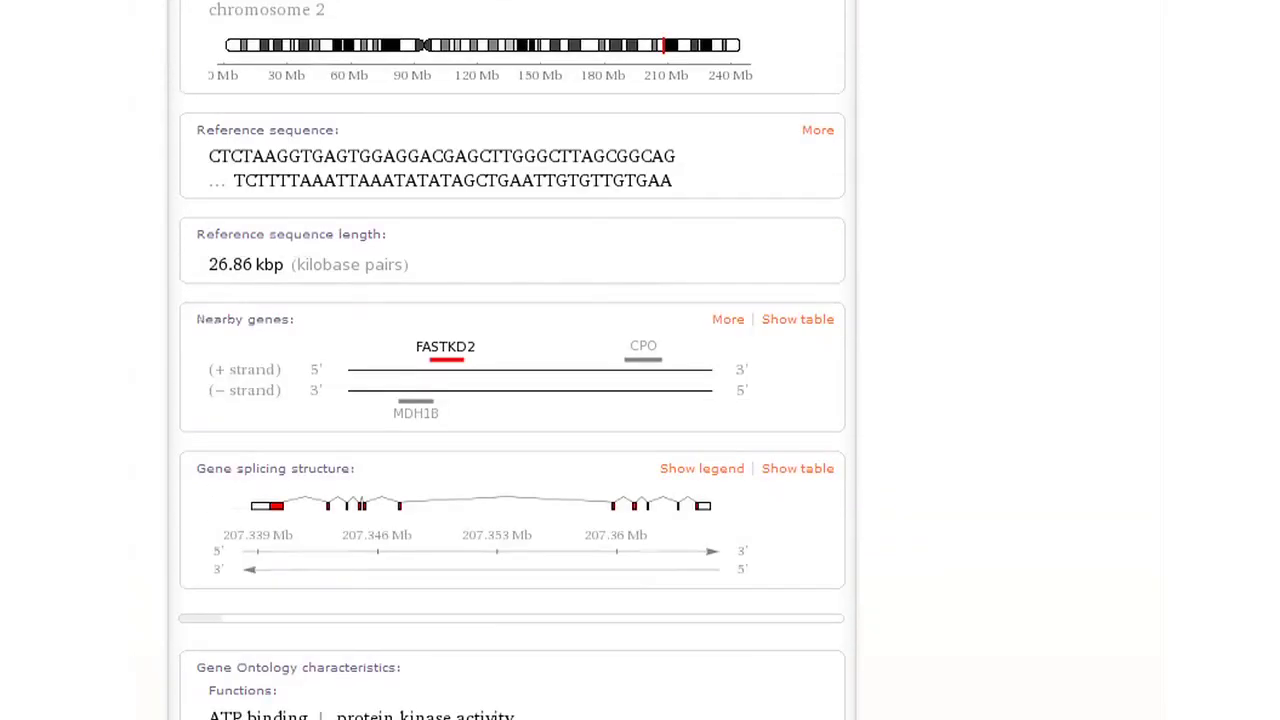
scroll(512, 360, down, 1)
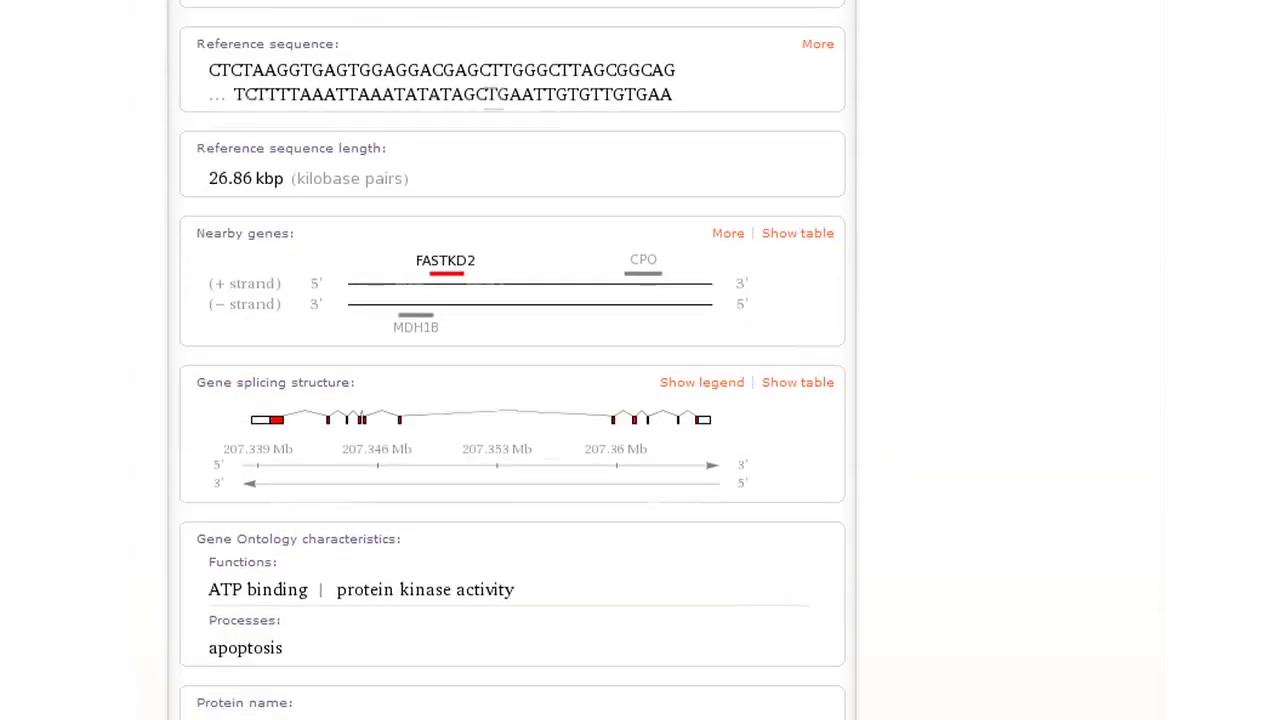
text(stream of gene FASTKD2)
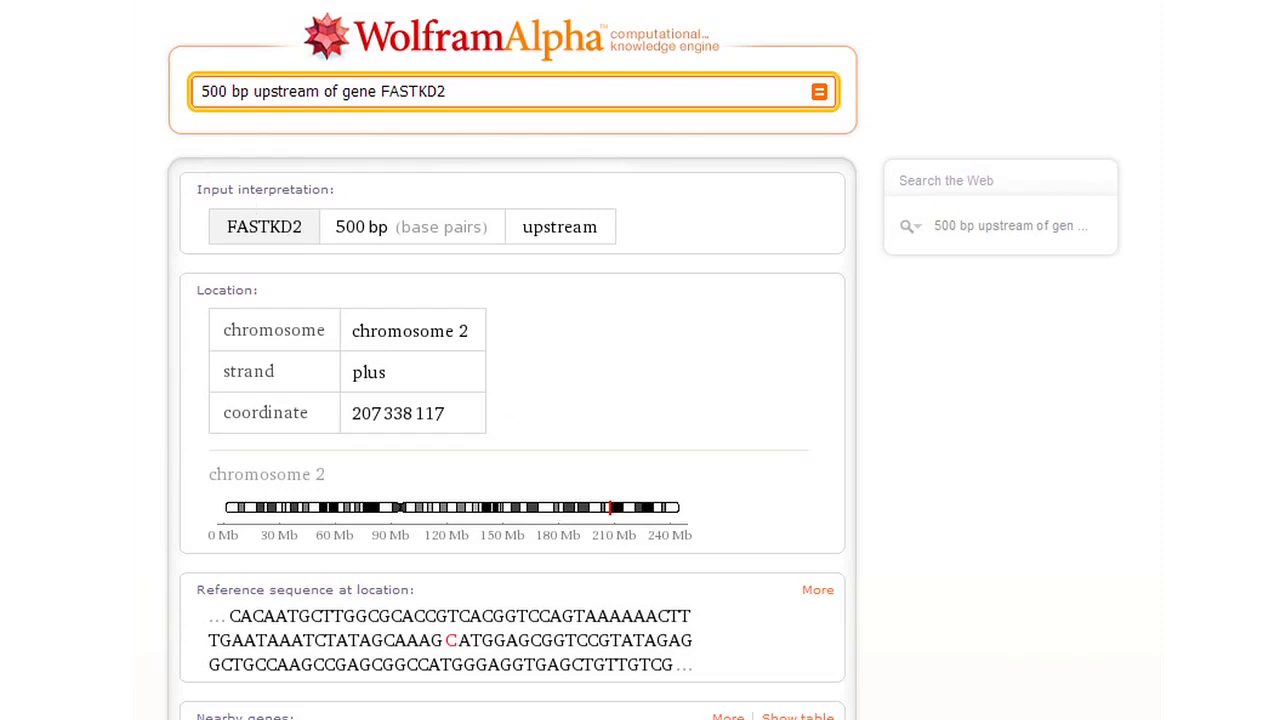
Step: Look up Microsoft's stock data with the query MSFT and browse the results
key(ctrl+a)
text(MS)
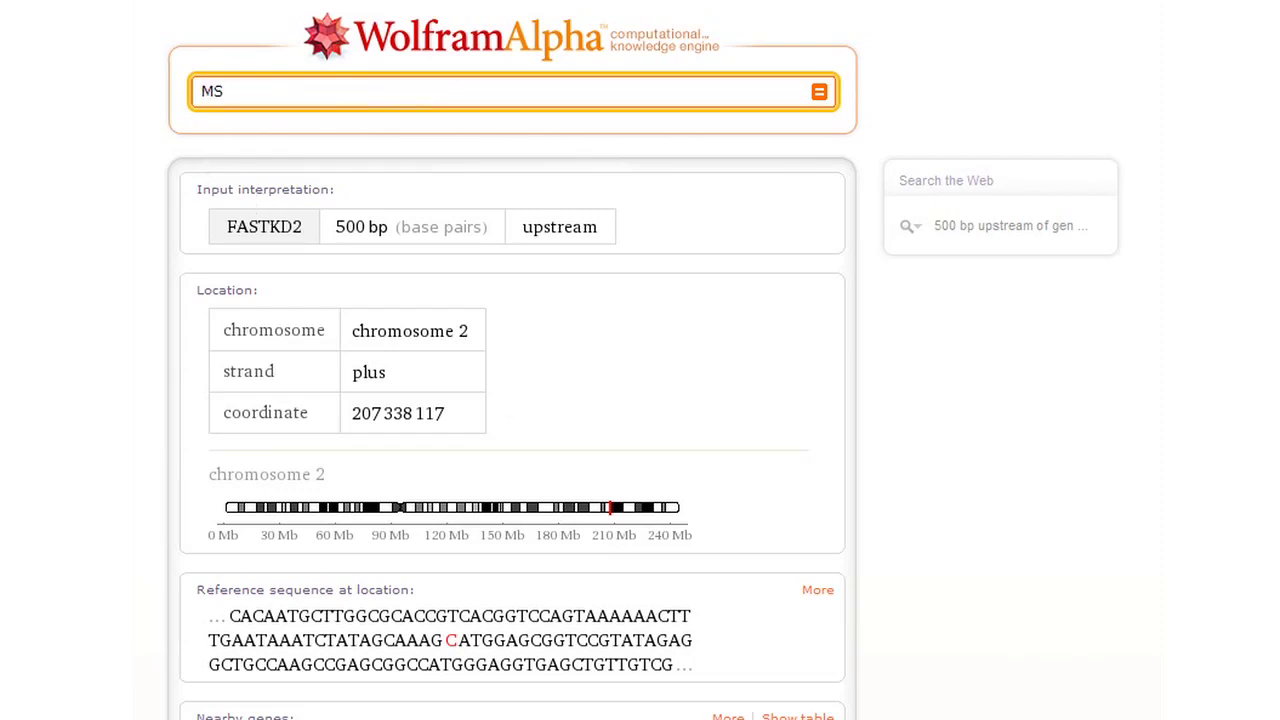
text(FT)
key(Return)
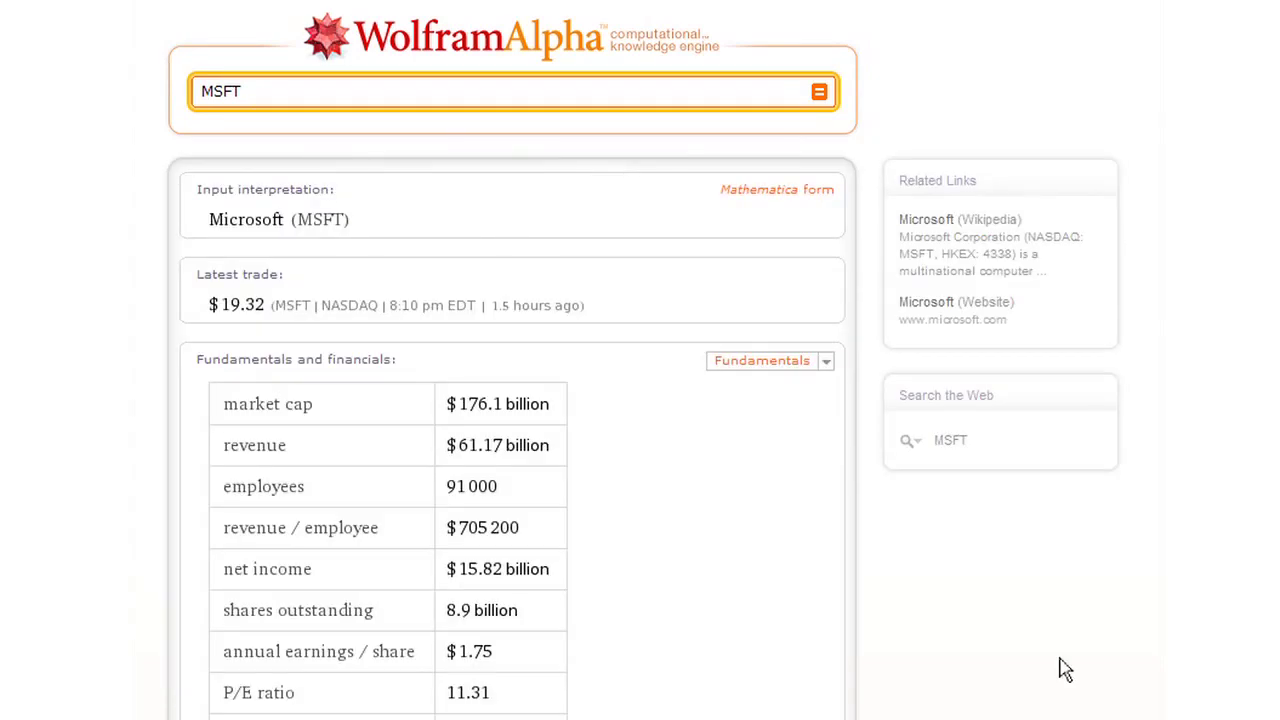
scroll(1065, 670, down, 2)
scroll(1065, 670, down, 3)
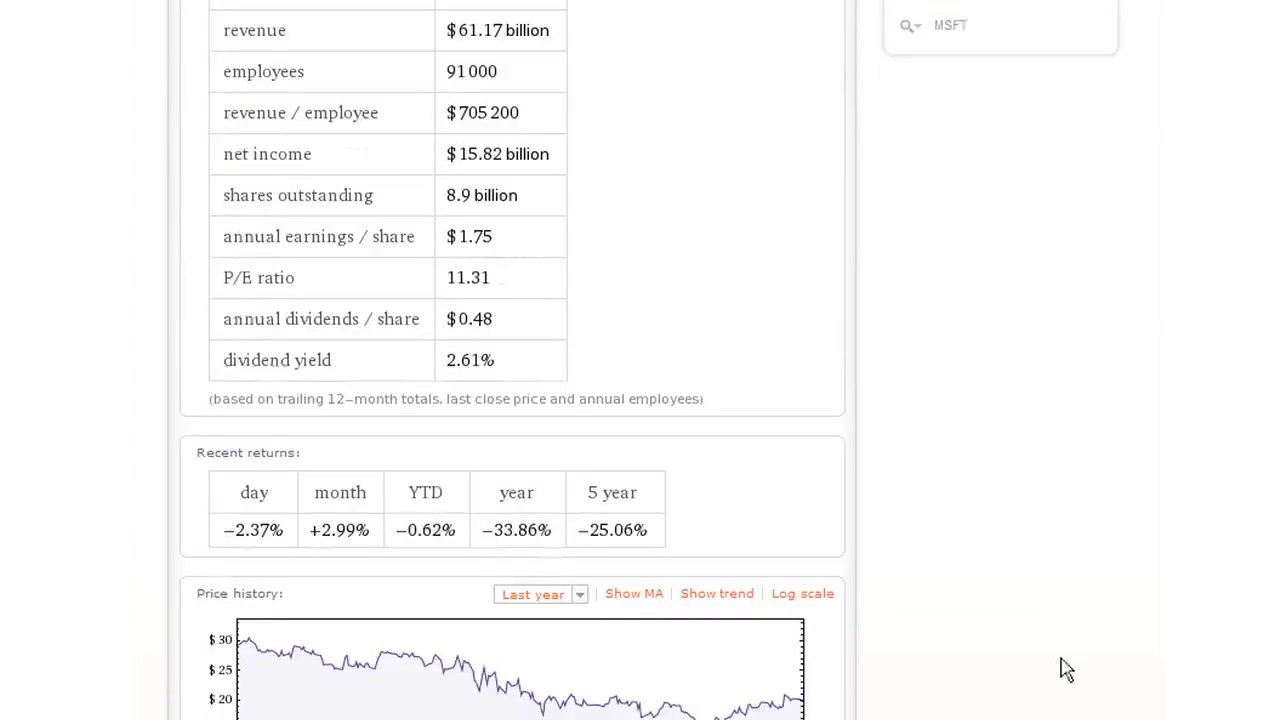
scroll(1065, 670, down, 2)
scroll(1065, 670, down, 3)
scroll(1065, 670, down, 2)
scroll(1065, 670, down, 2)
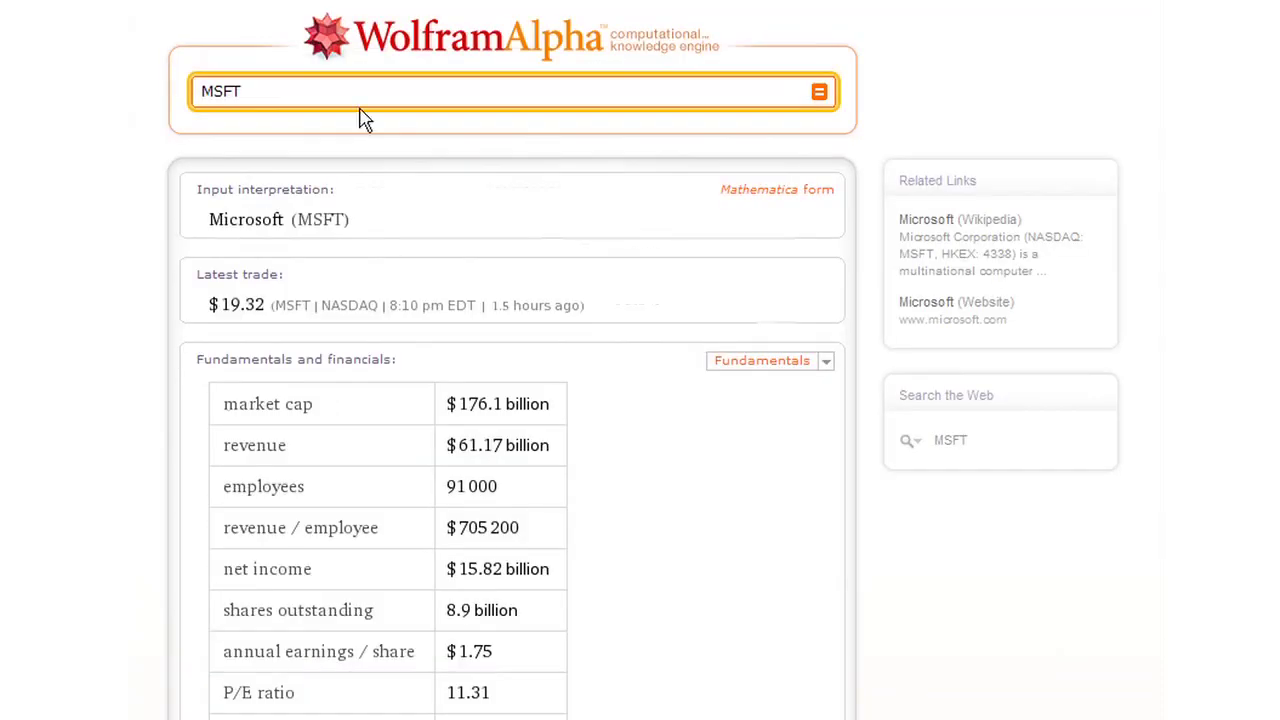
Step: Compare Microsoft with Apple using 'MSFT Apple', then enter the query 'mortgage 5% 30 years'
text( Apple)
key(Return)
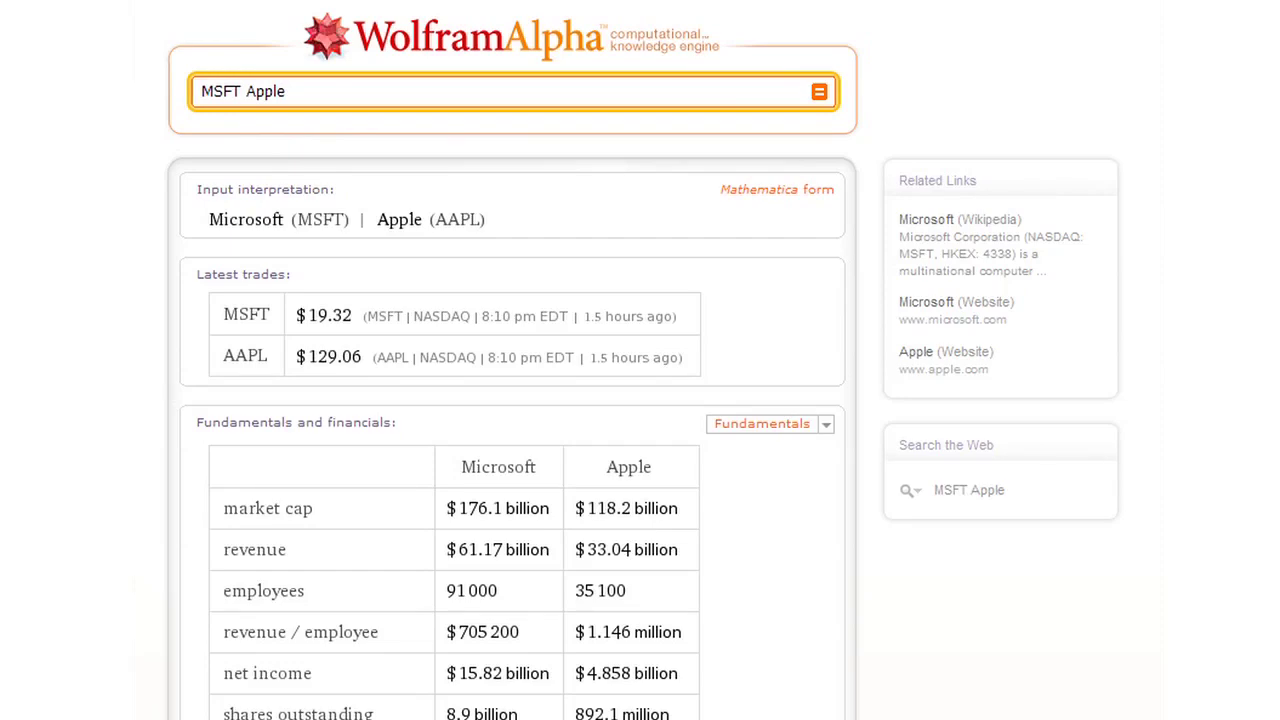
scroll(512, 400, down, 2)
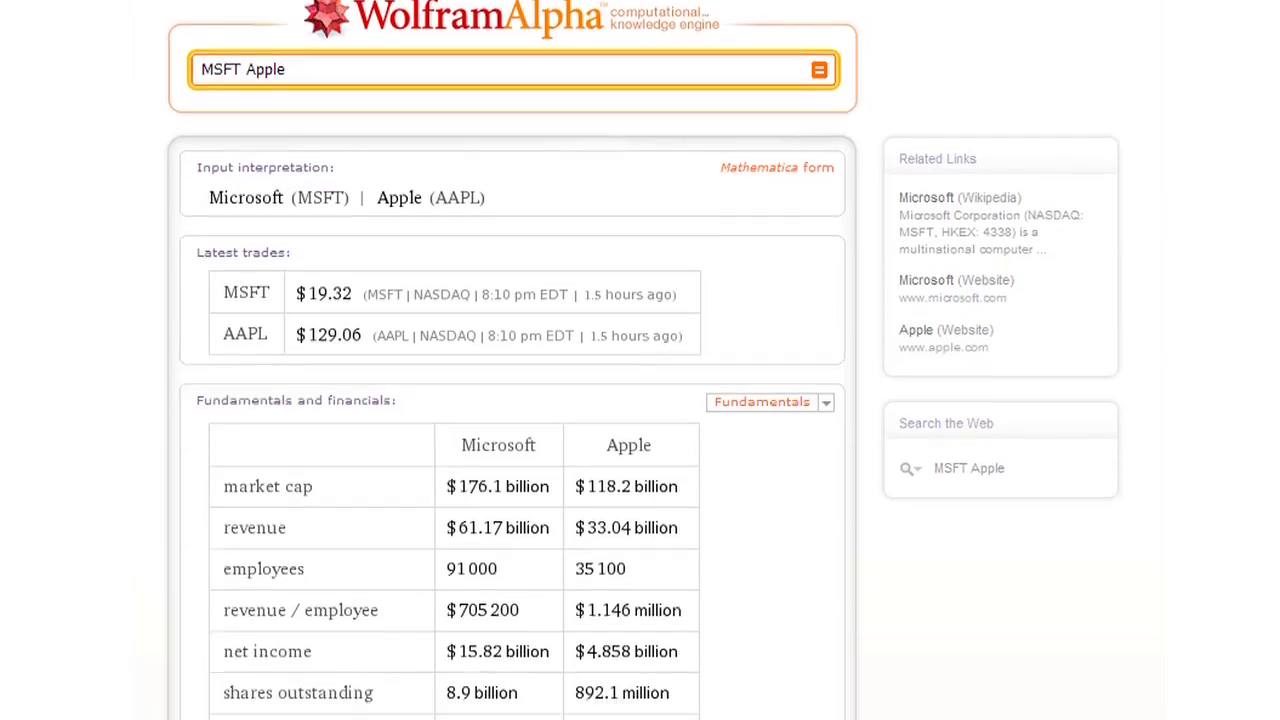
scroll(512, 400, down, 3)
scroll(512, 400, down, 4)
scroll(512, 400, down, 2)
scroll(512, 400, down, 4)
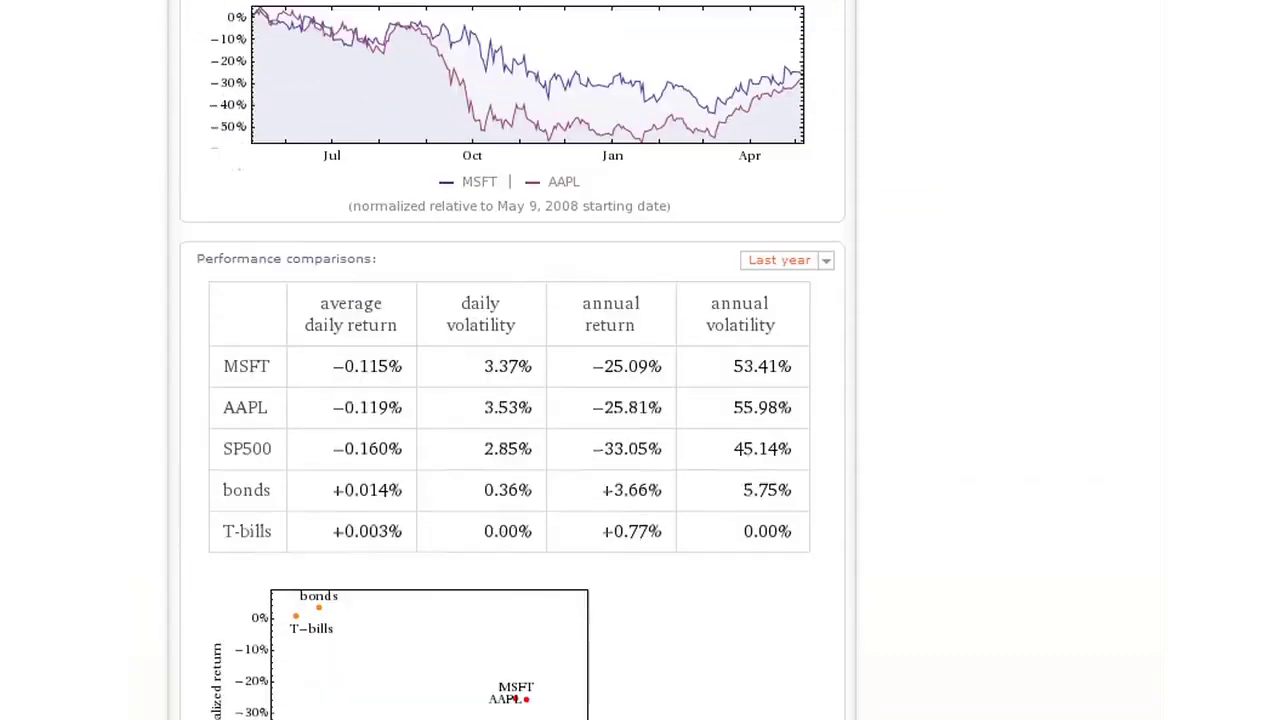
scroll(512, 400, down, 2)
scroll(512, 400, down, 1)
scroll(512, 400, down, 2)
scroll(512, 400, down, 1)
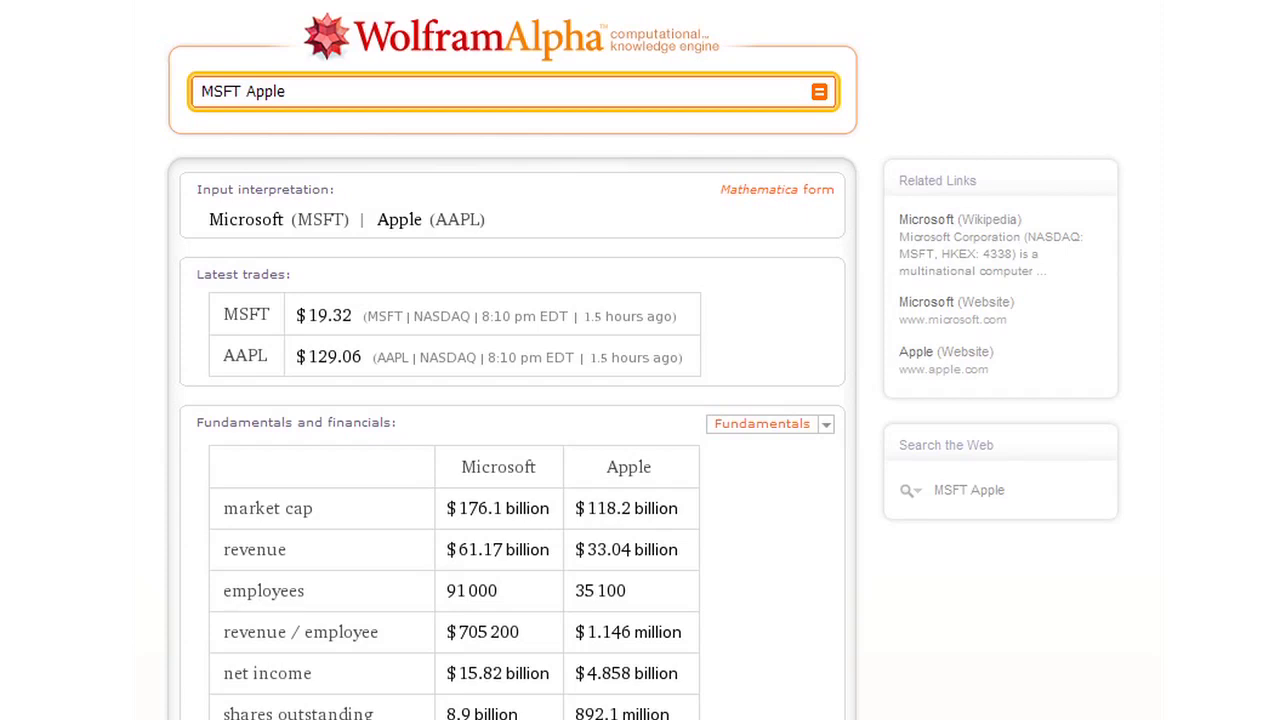
text(mortgage 5% 30 years)
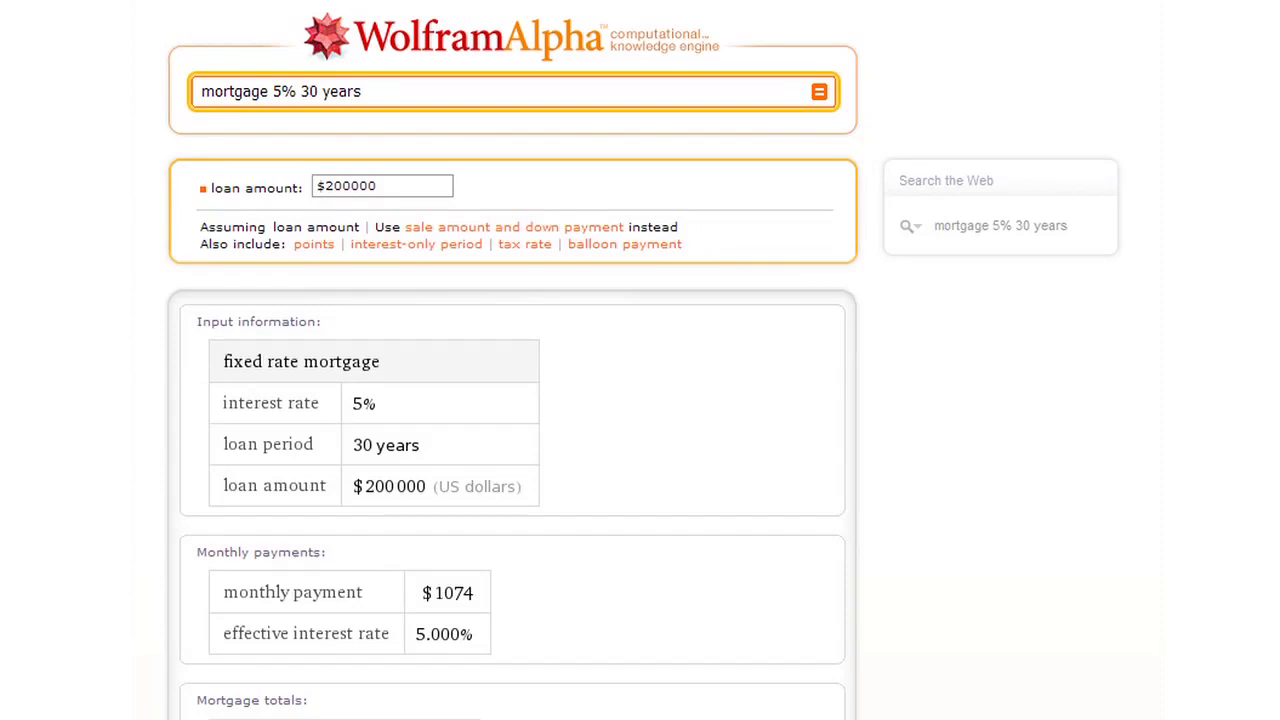
Step: Change the mortgage loan amount to 10000 euros, giving a €54 monthly payment
drag(386, 185, 231, 187)
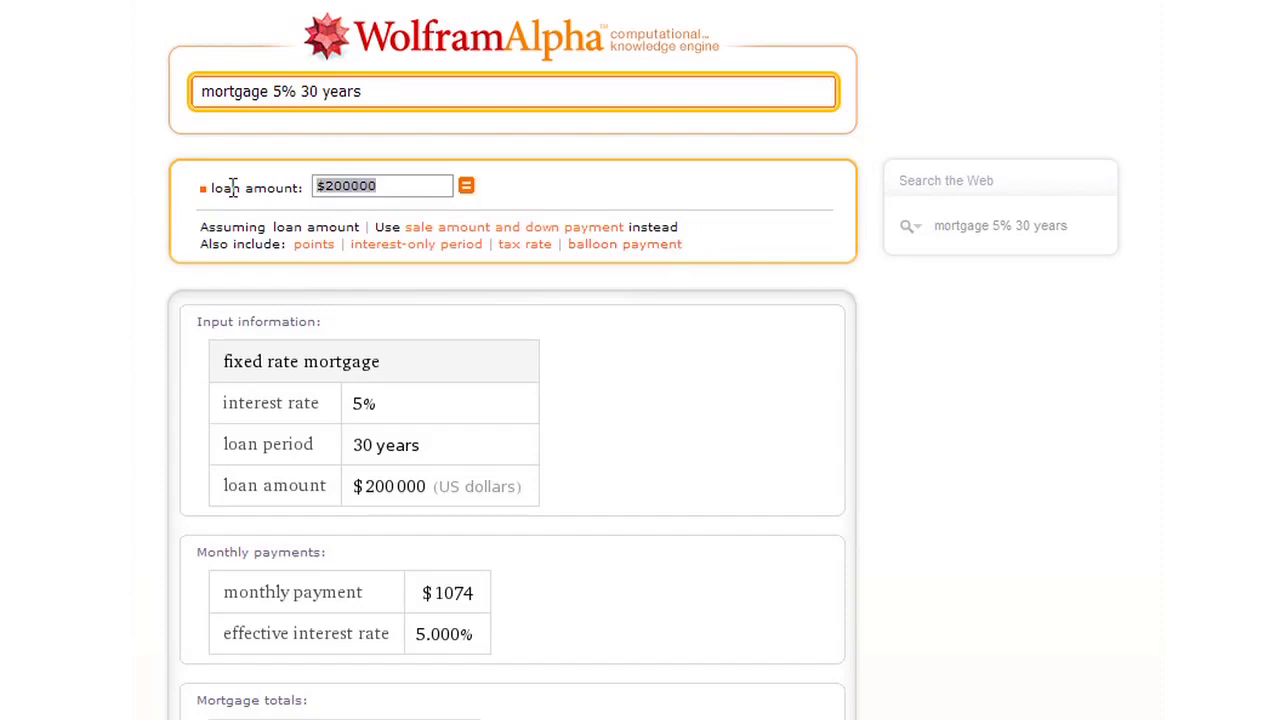
text(10000 euros)
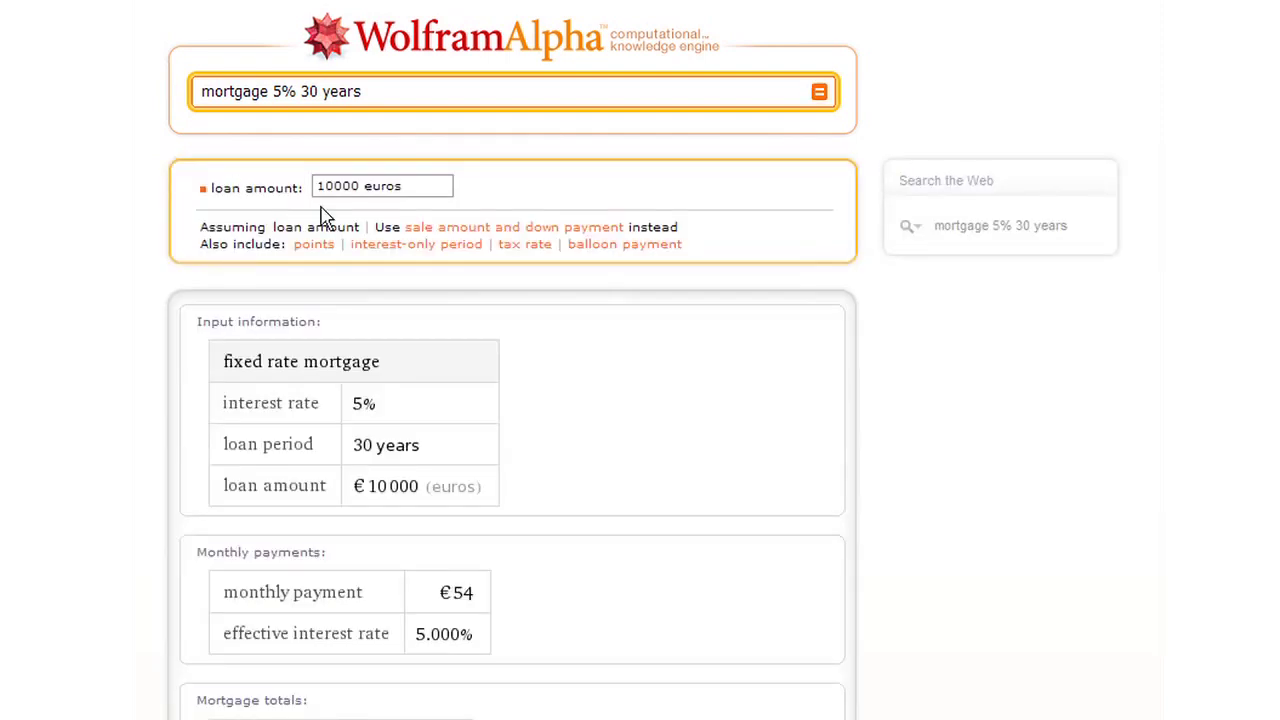
scroll(1122, 567, down, 8)
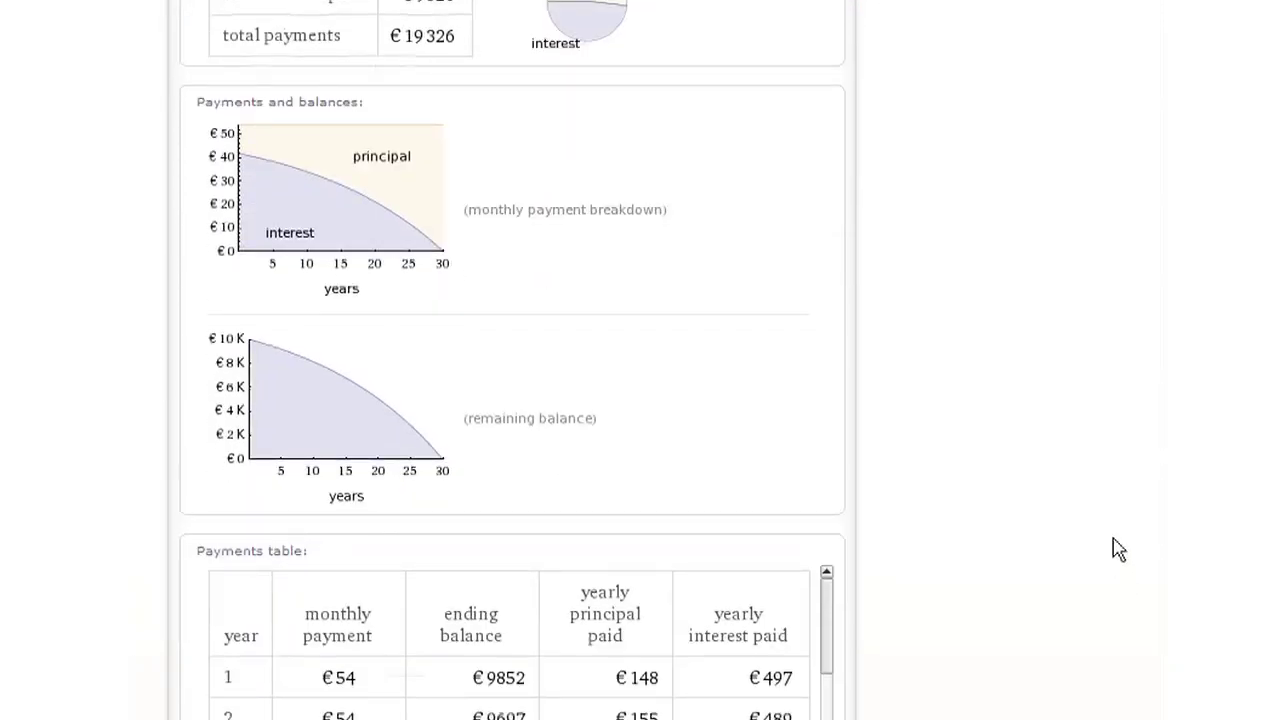
key(Home)
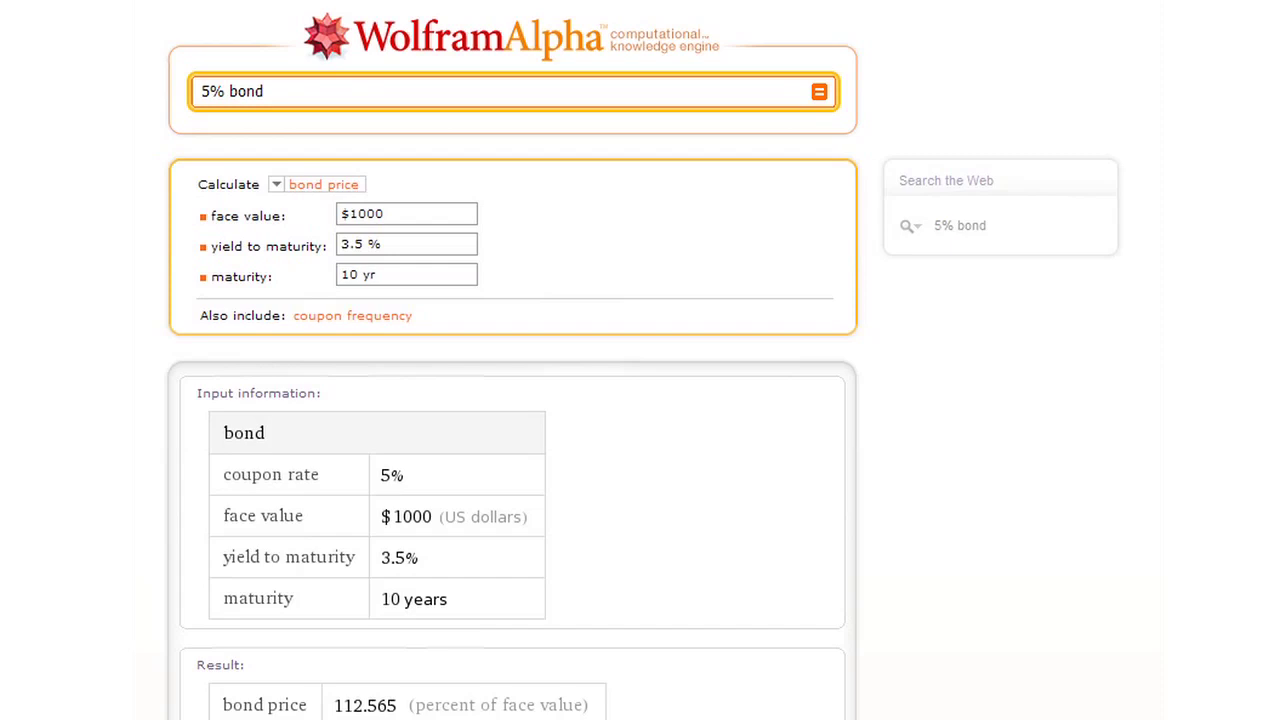
Step: Scroll through the 5% bond and NACA 4351 15° airfoil result pages
scroll(640, 400, down, 5)
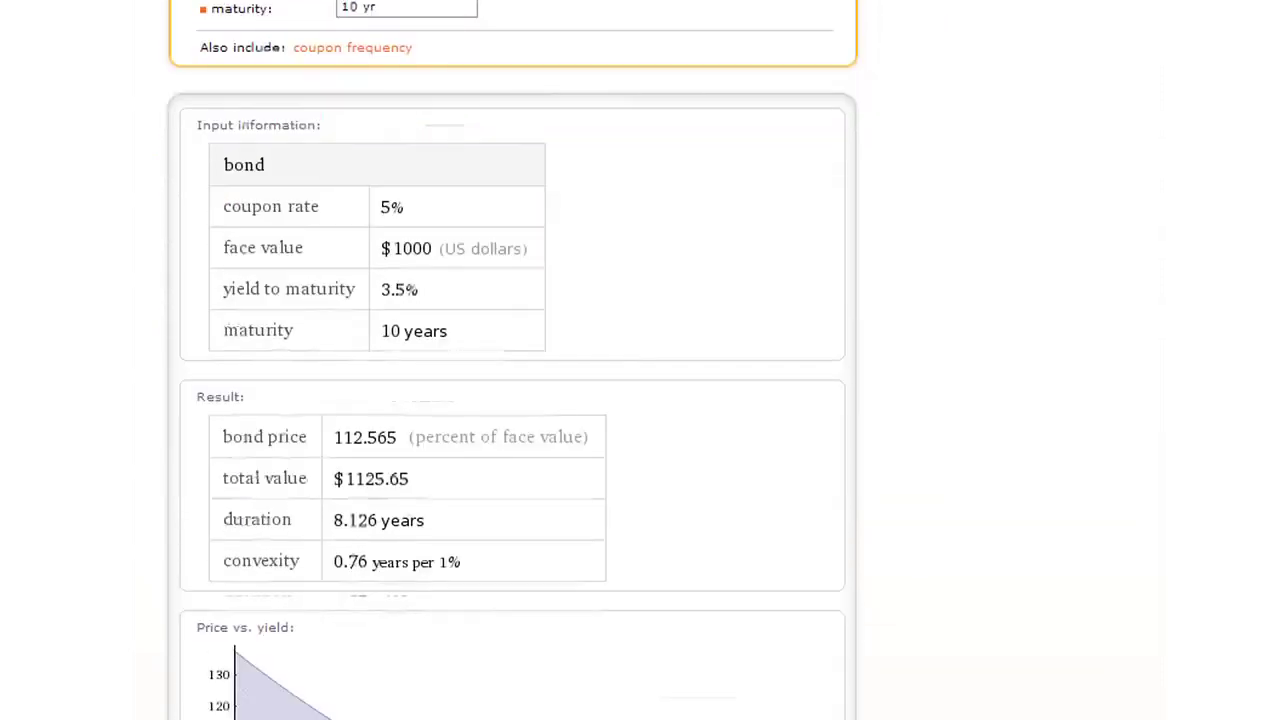
scroll(1160, 220, up, 5)
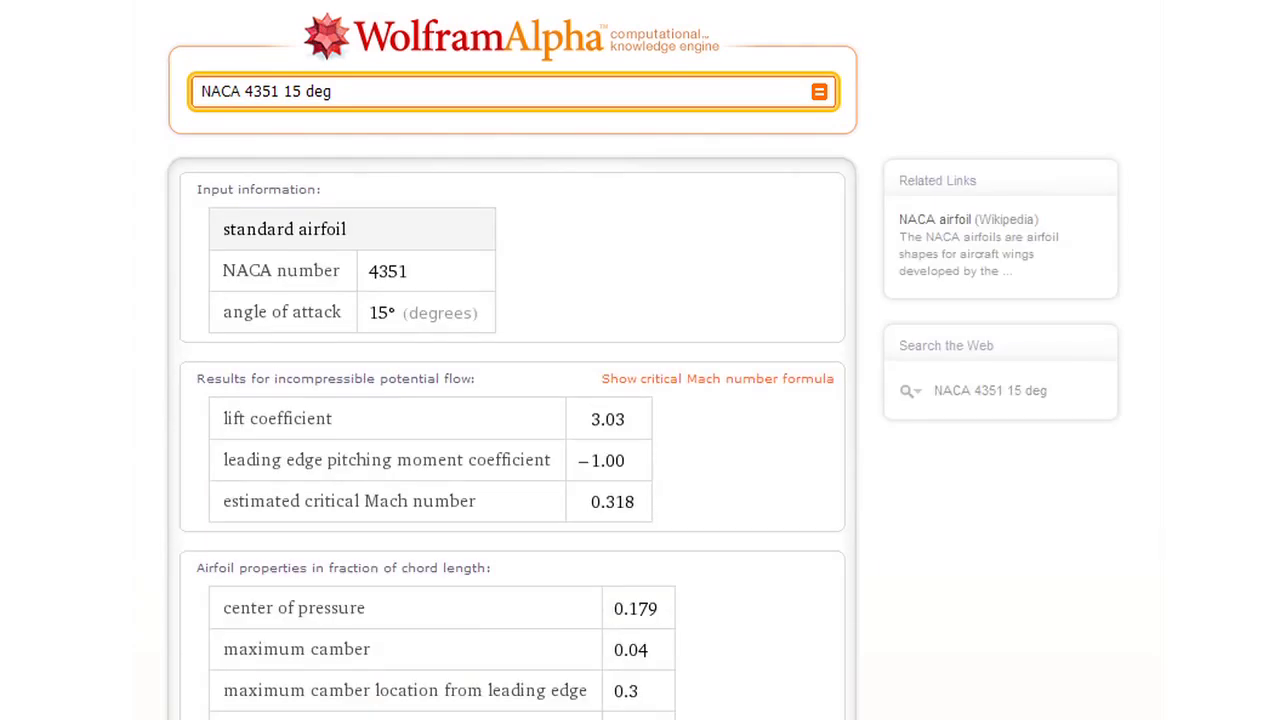
scroll(512, 400, down, 3)
scroll(512, 400, down, 2)
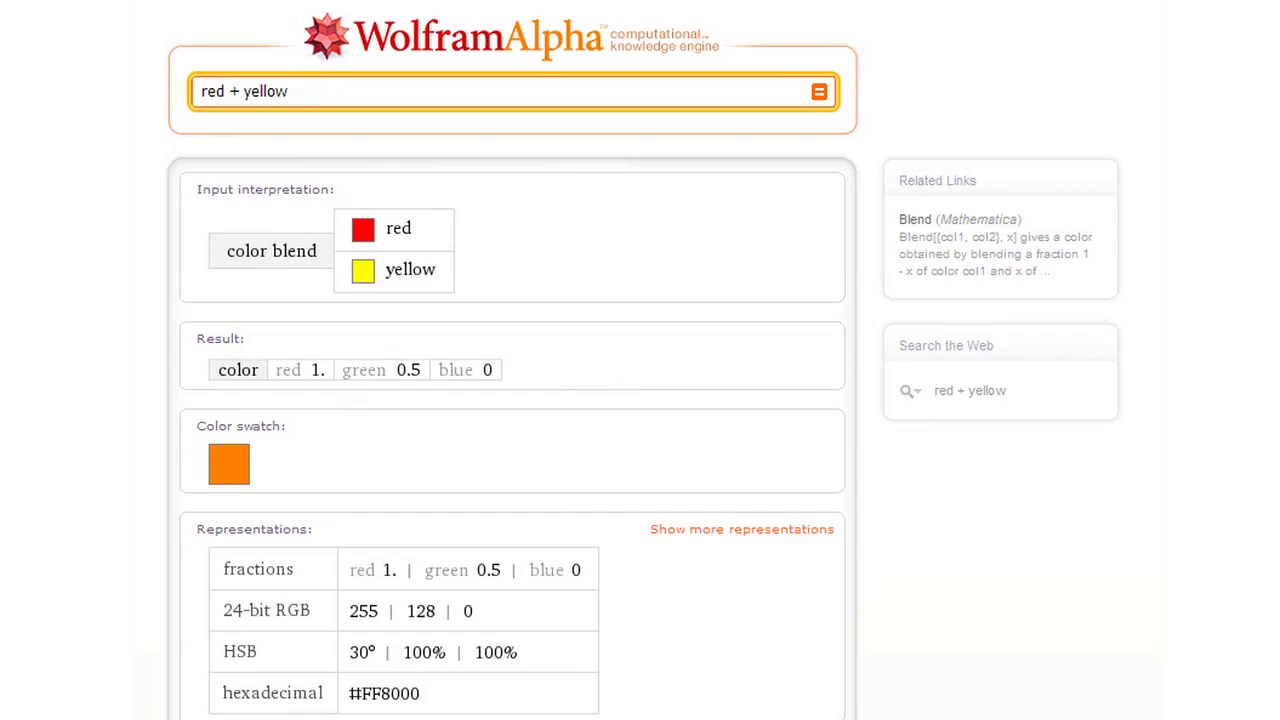
text(D# m)
text(inor)
key(Return)
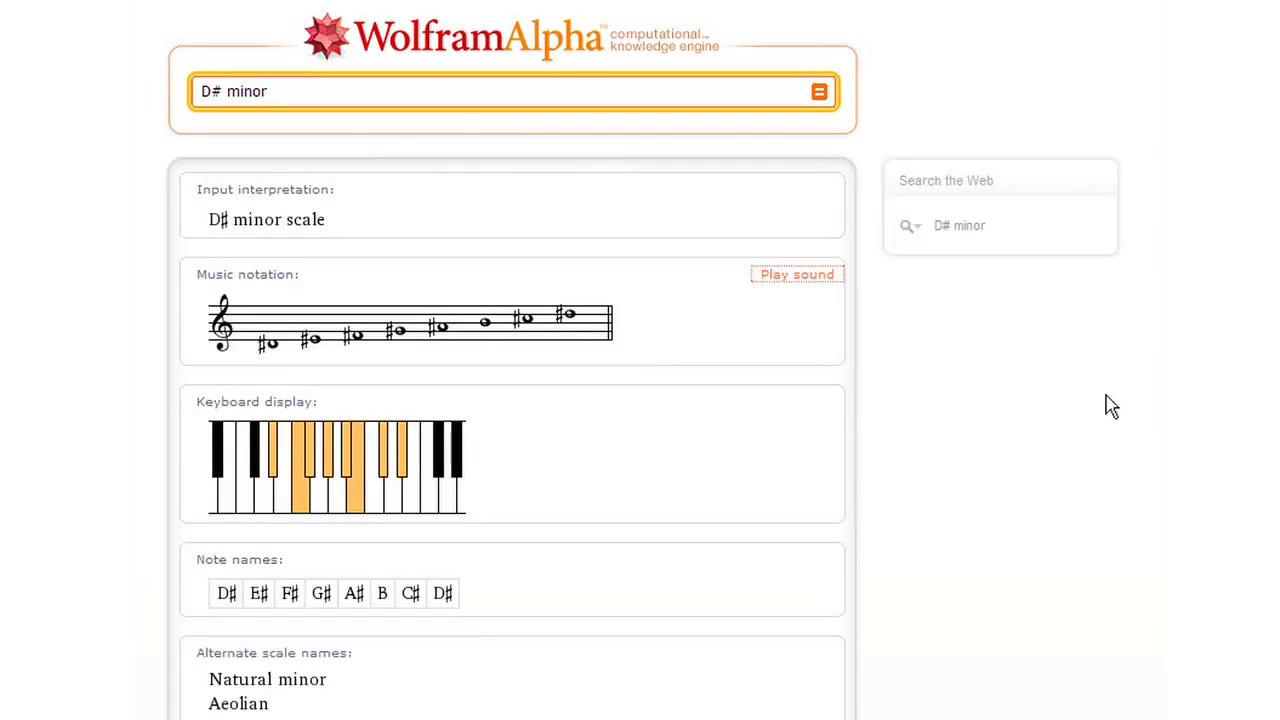
click(810, 281)
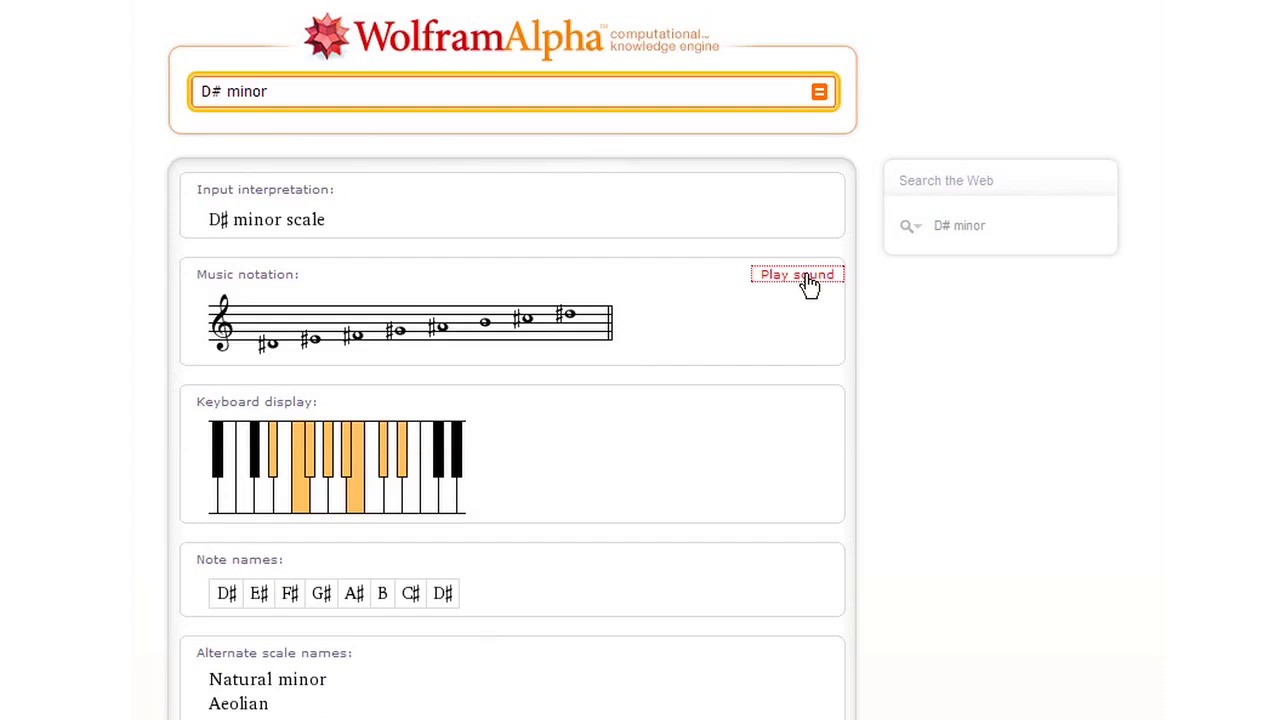
key(ctrl+a)
text(www.apple.)
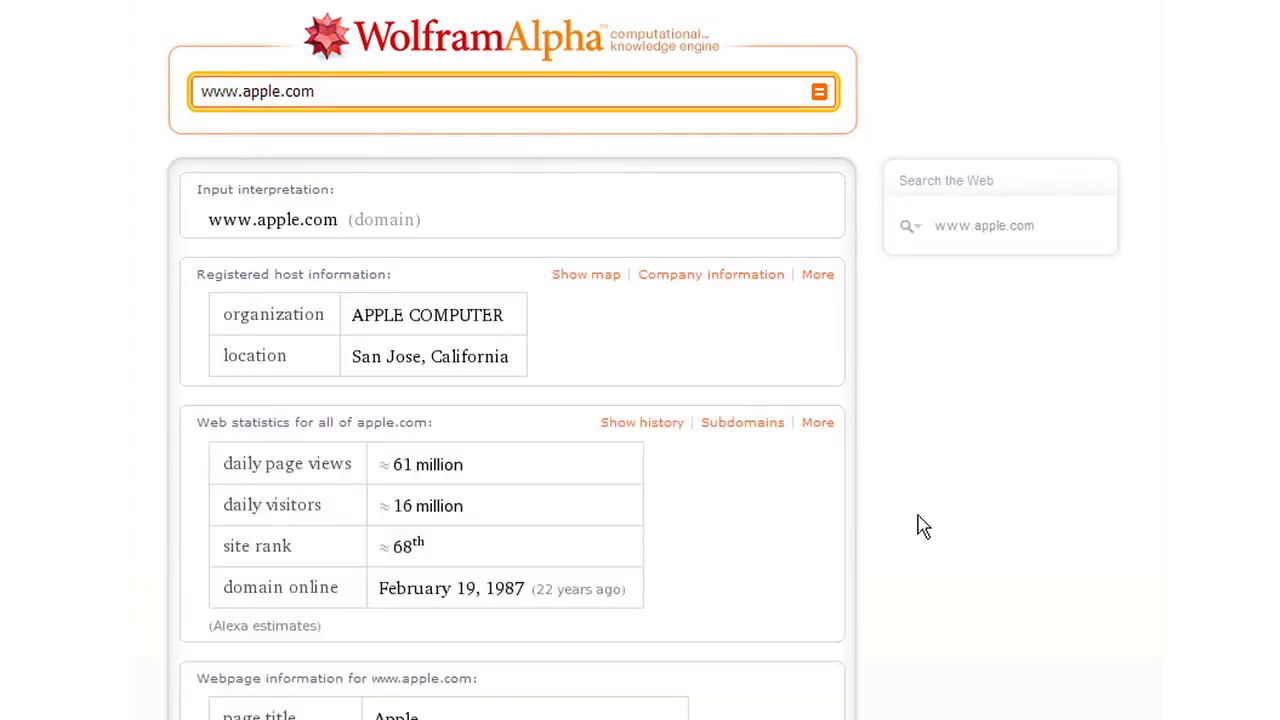
click(645, 423)
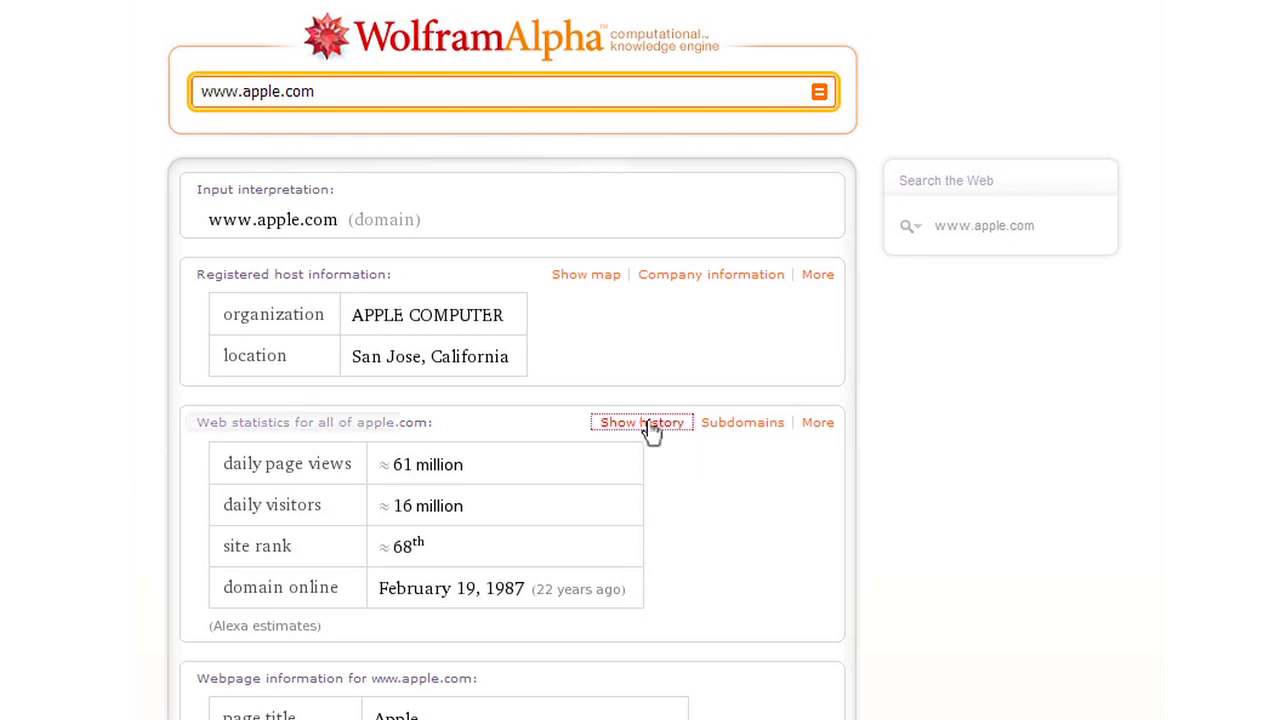